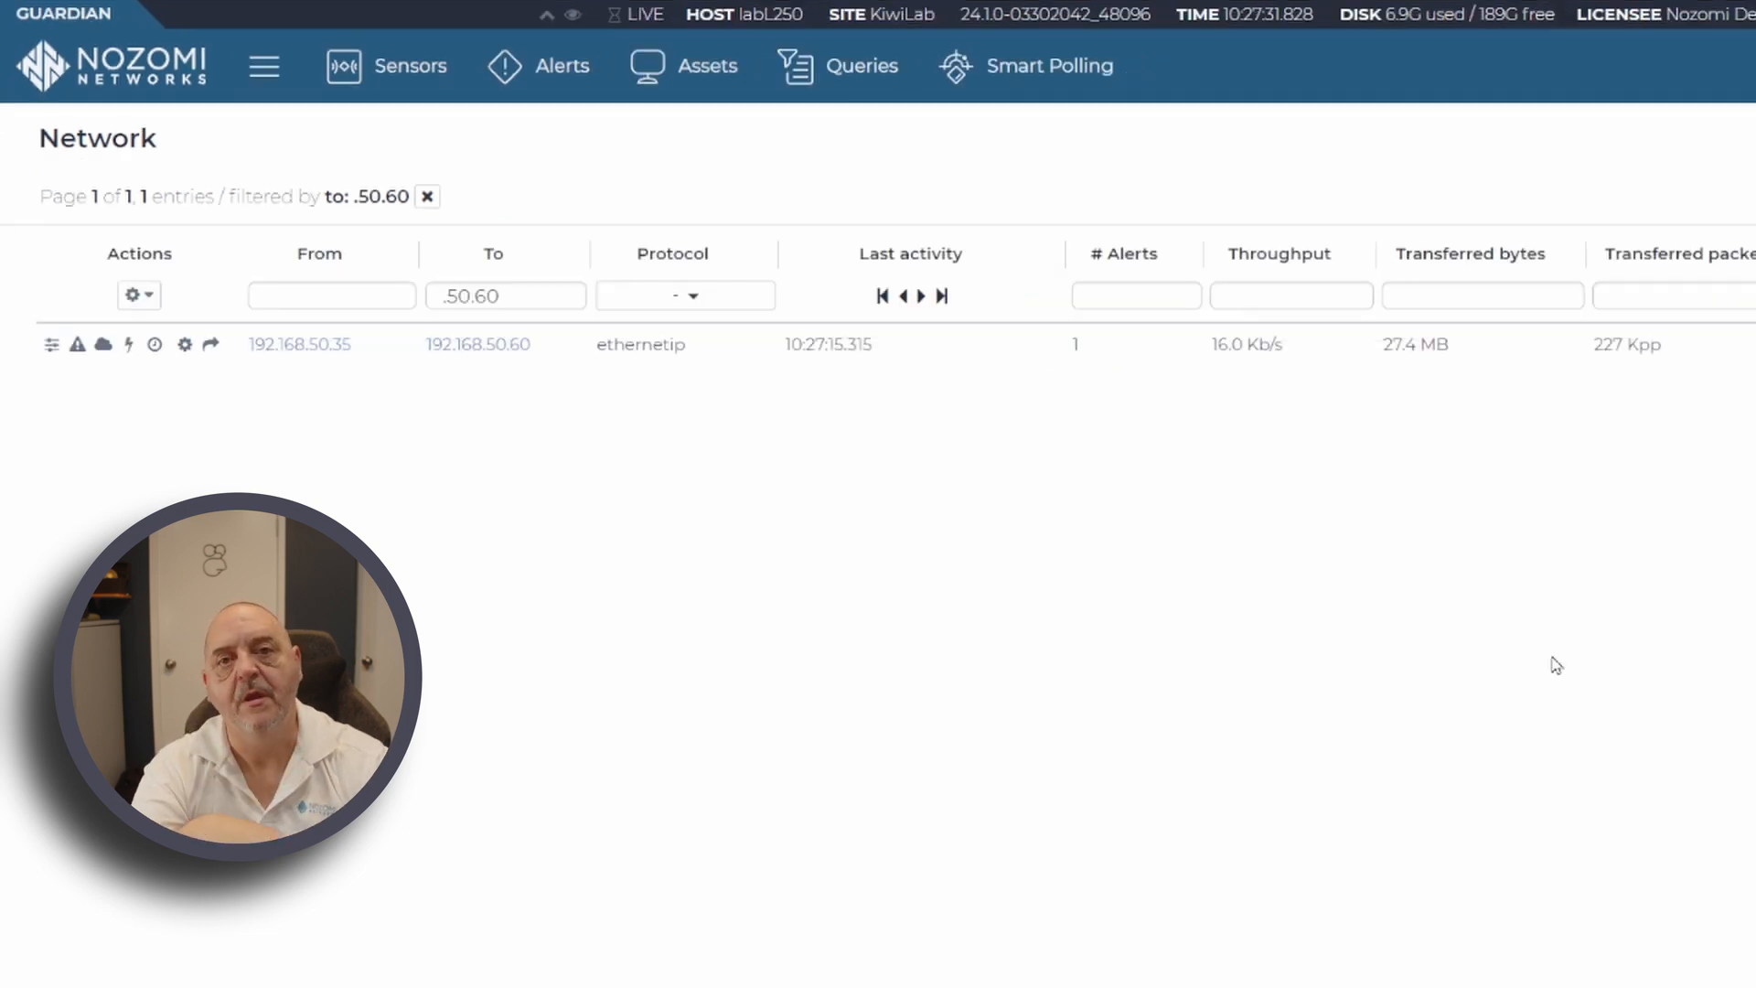
Examine the alert options in the configuration of the 192.168.50.35 to 192.168.50.60 ethernetip link and close it without saving.
click(51, 345)
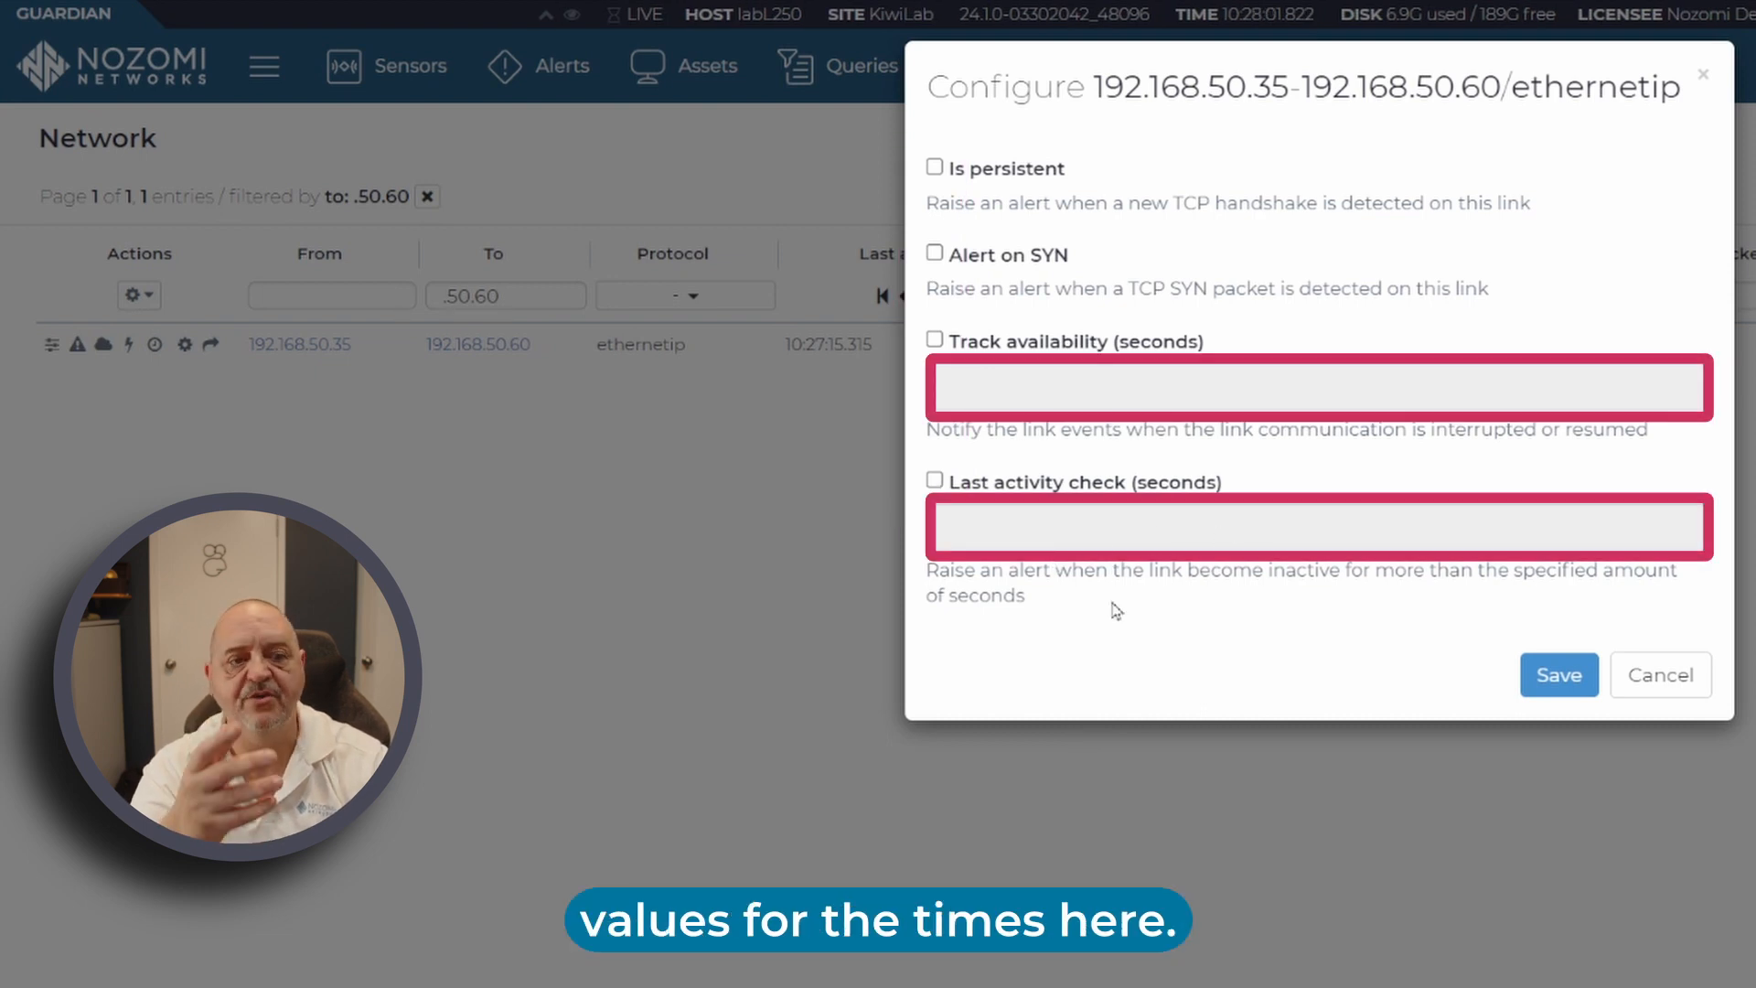
click(1635, 686)
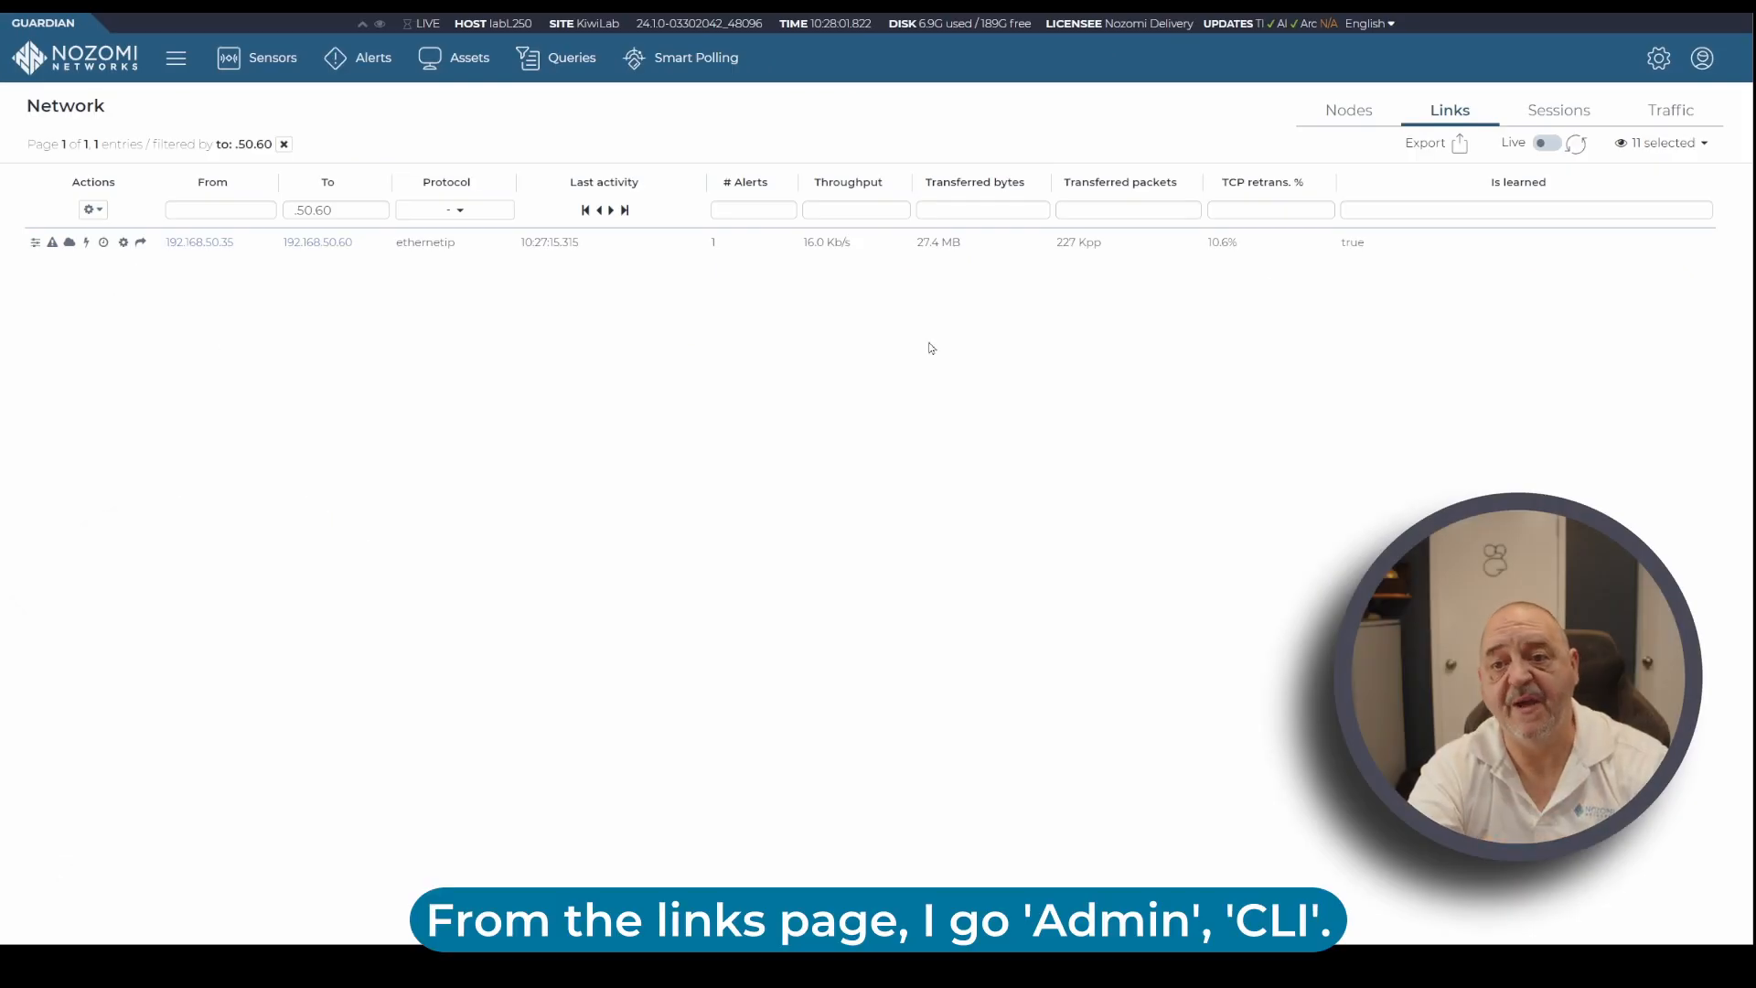
Open the CLI from the administration settings and run "vi link 192.168.50.35 192.168.50.60 ethernetip :check_last_activity 5".
click(1659, 59)
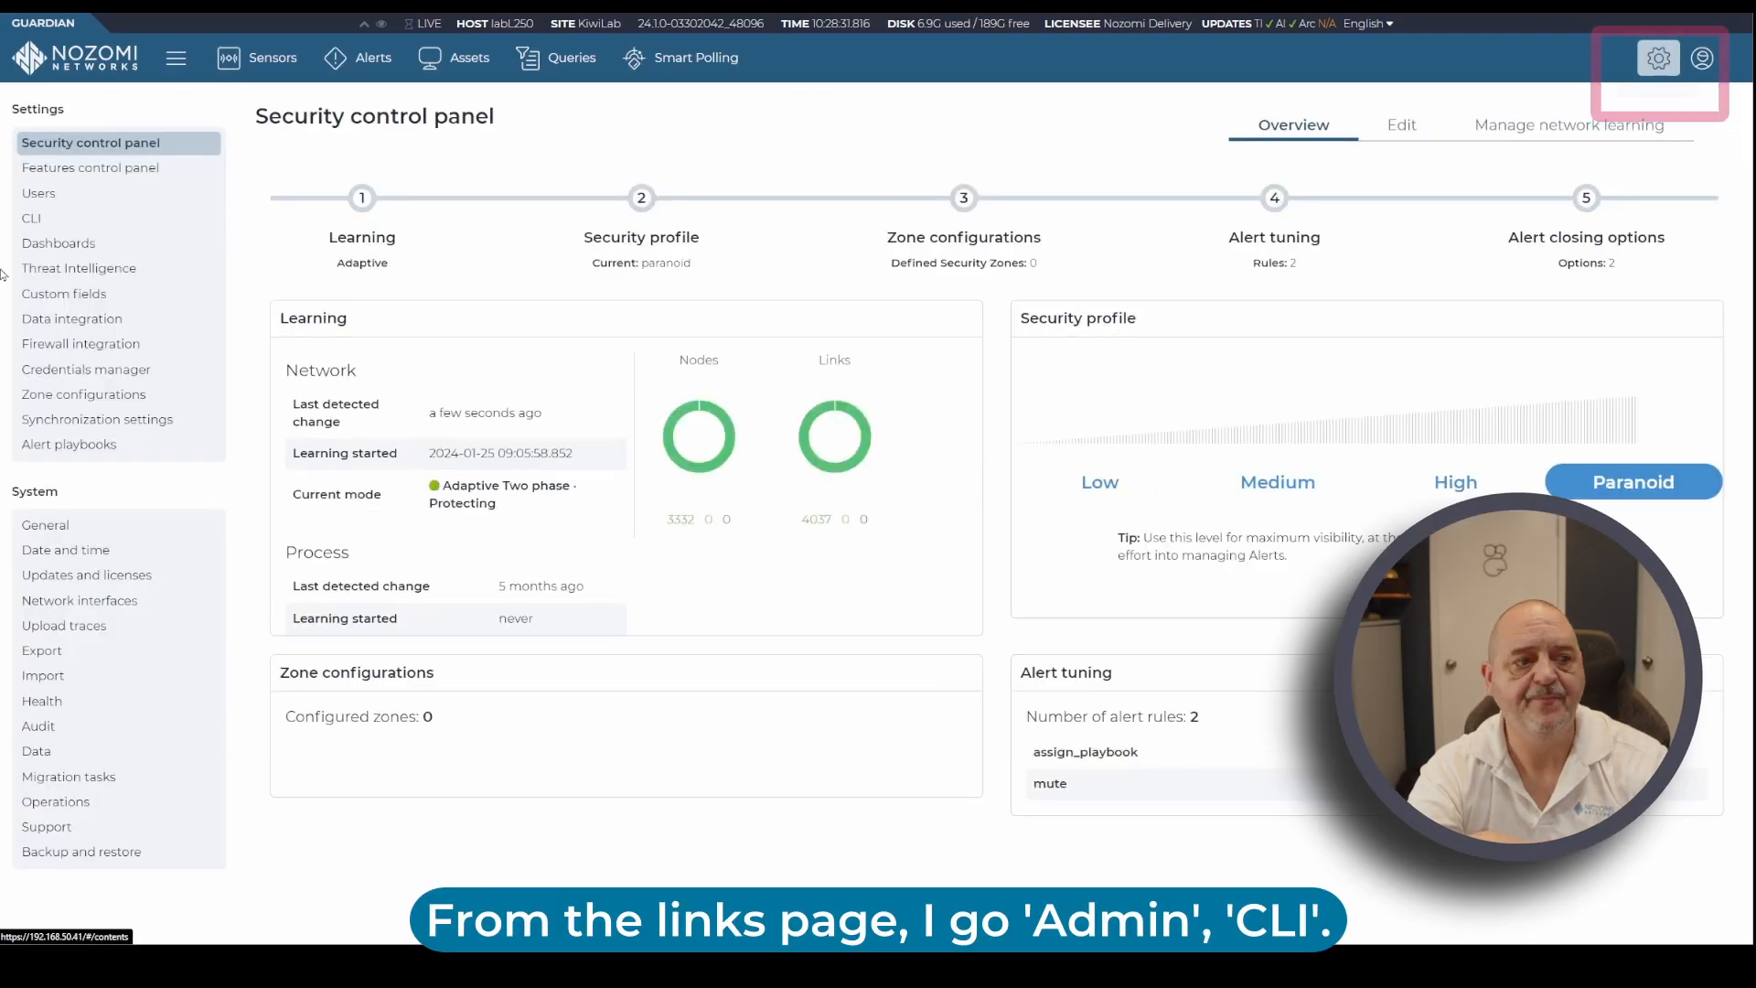
click(54, 218)
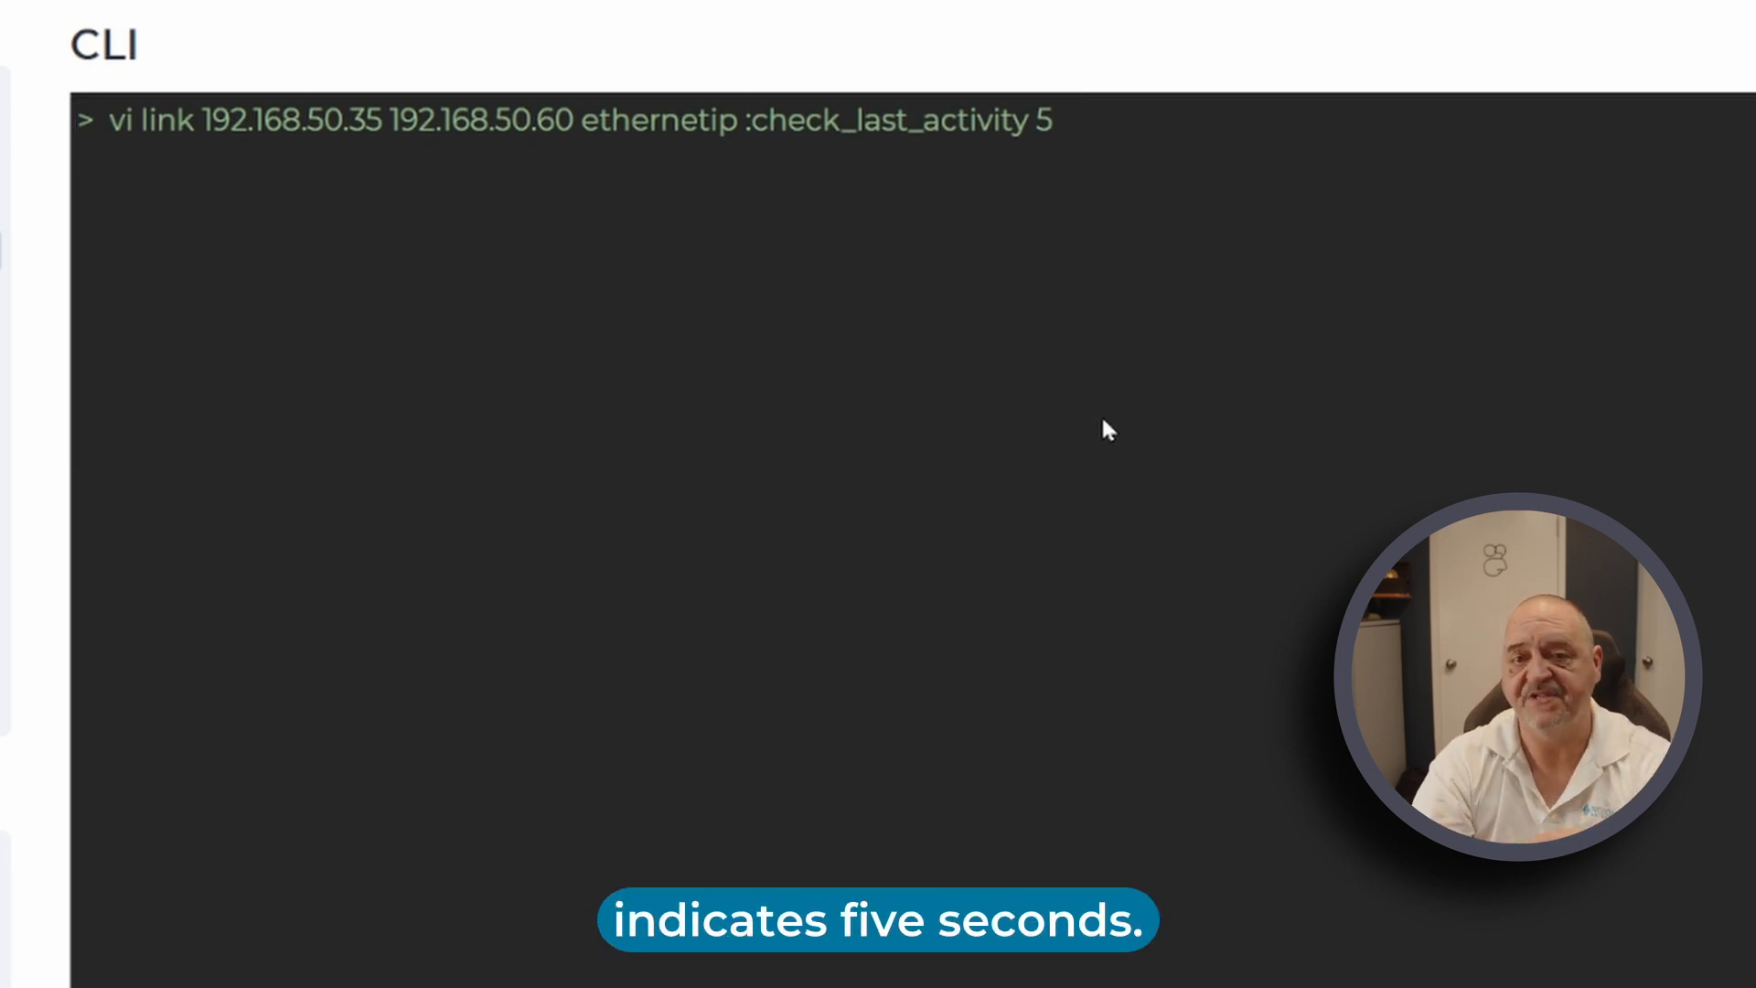
key(Return)
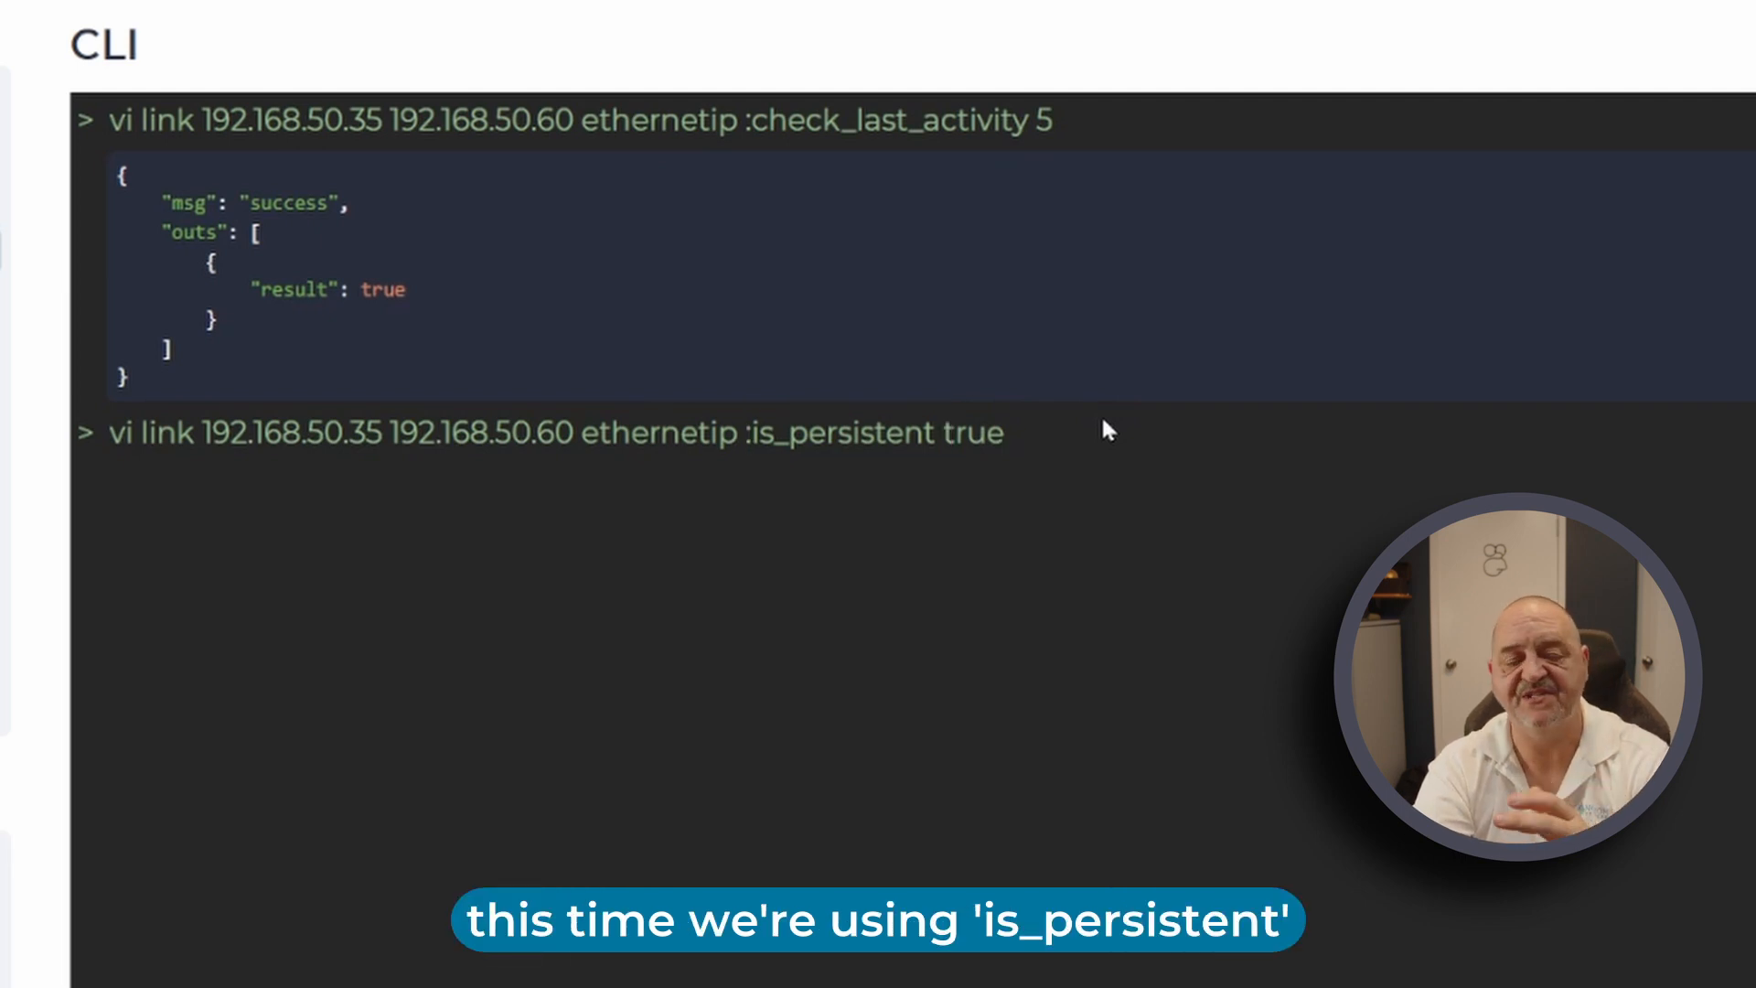
Run the vi link commands for the same ethernetip link with :is_persistent true, :alert_on_syn true and :track_availability 5.
key(Return)
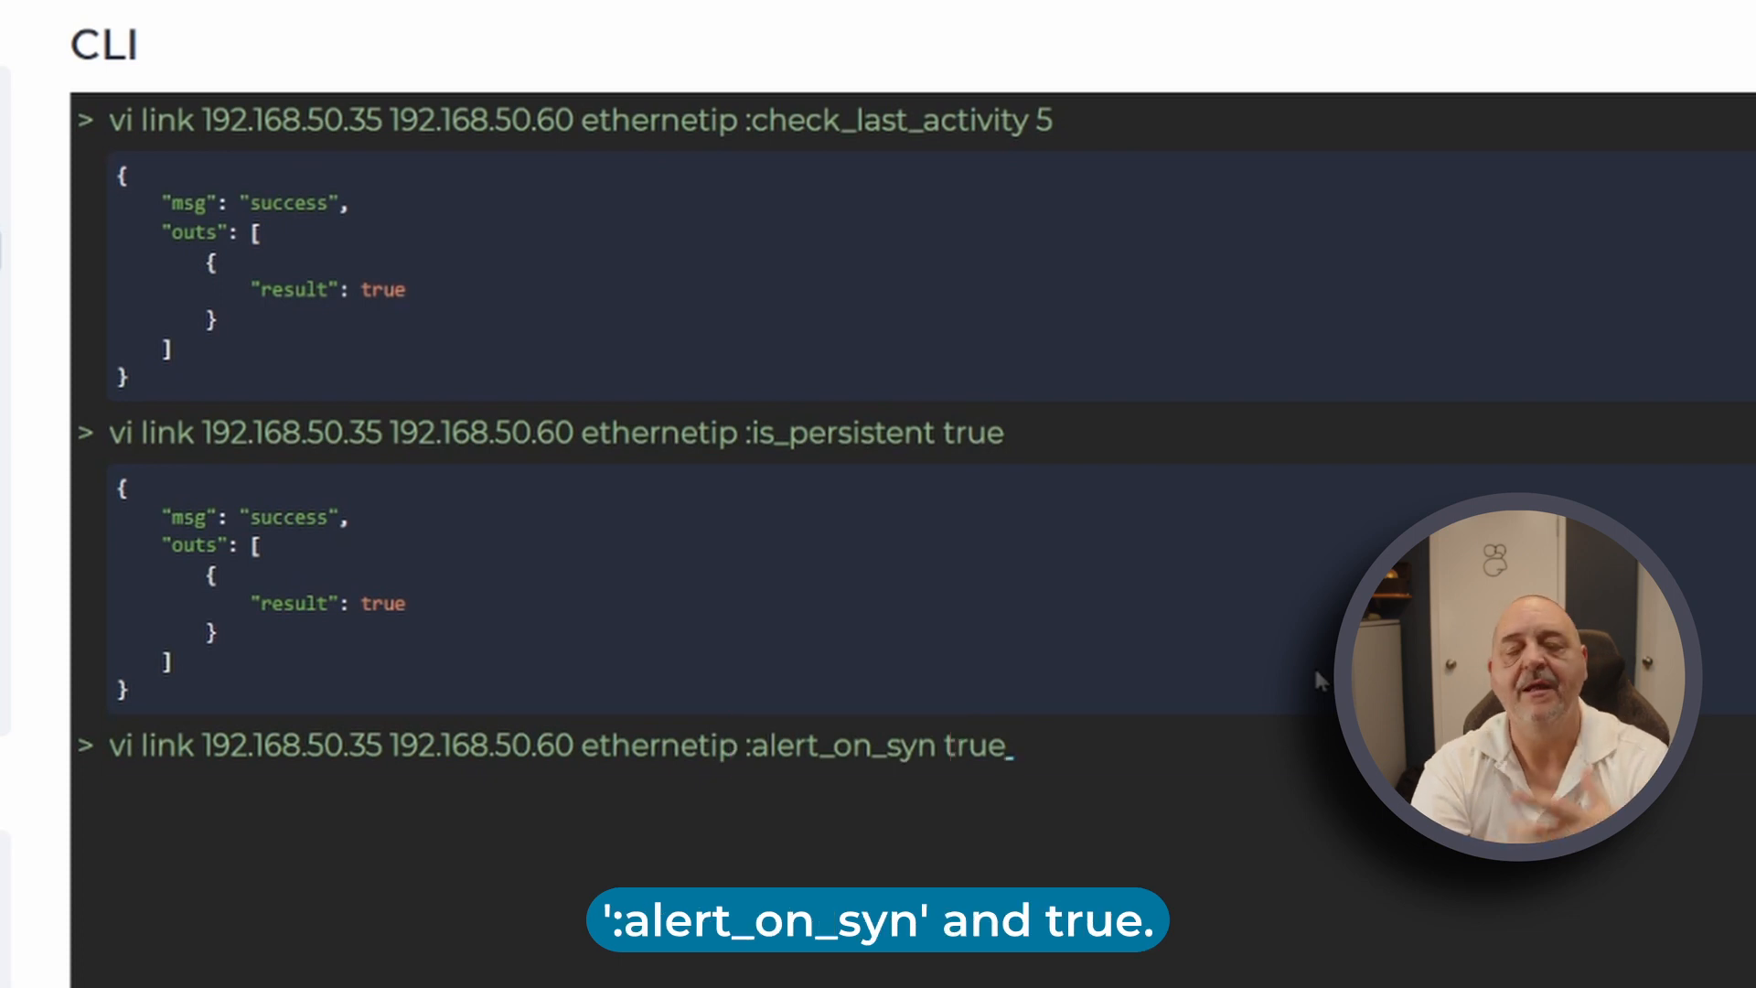
key(Return)
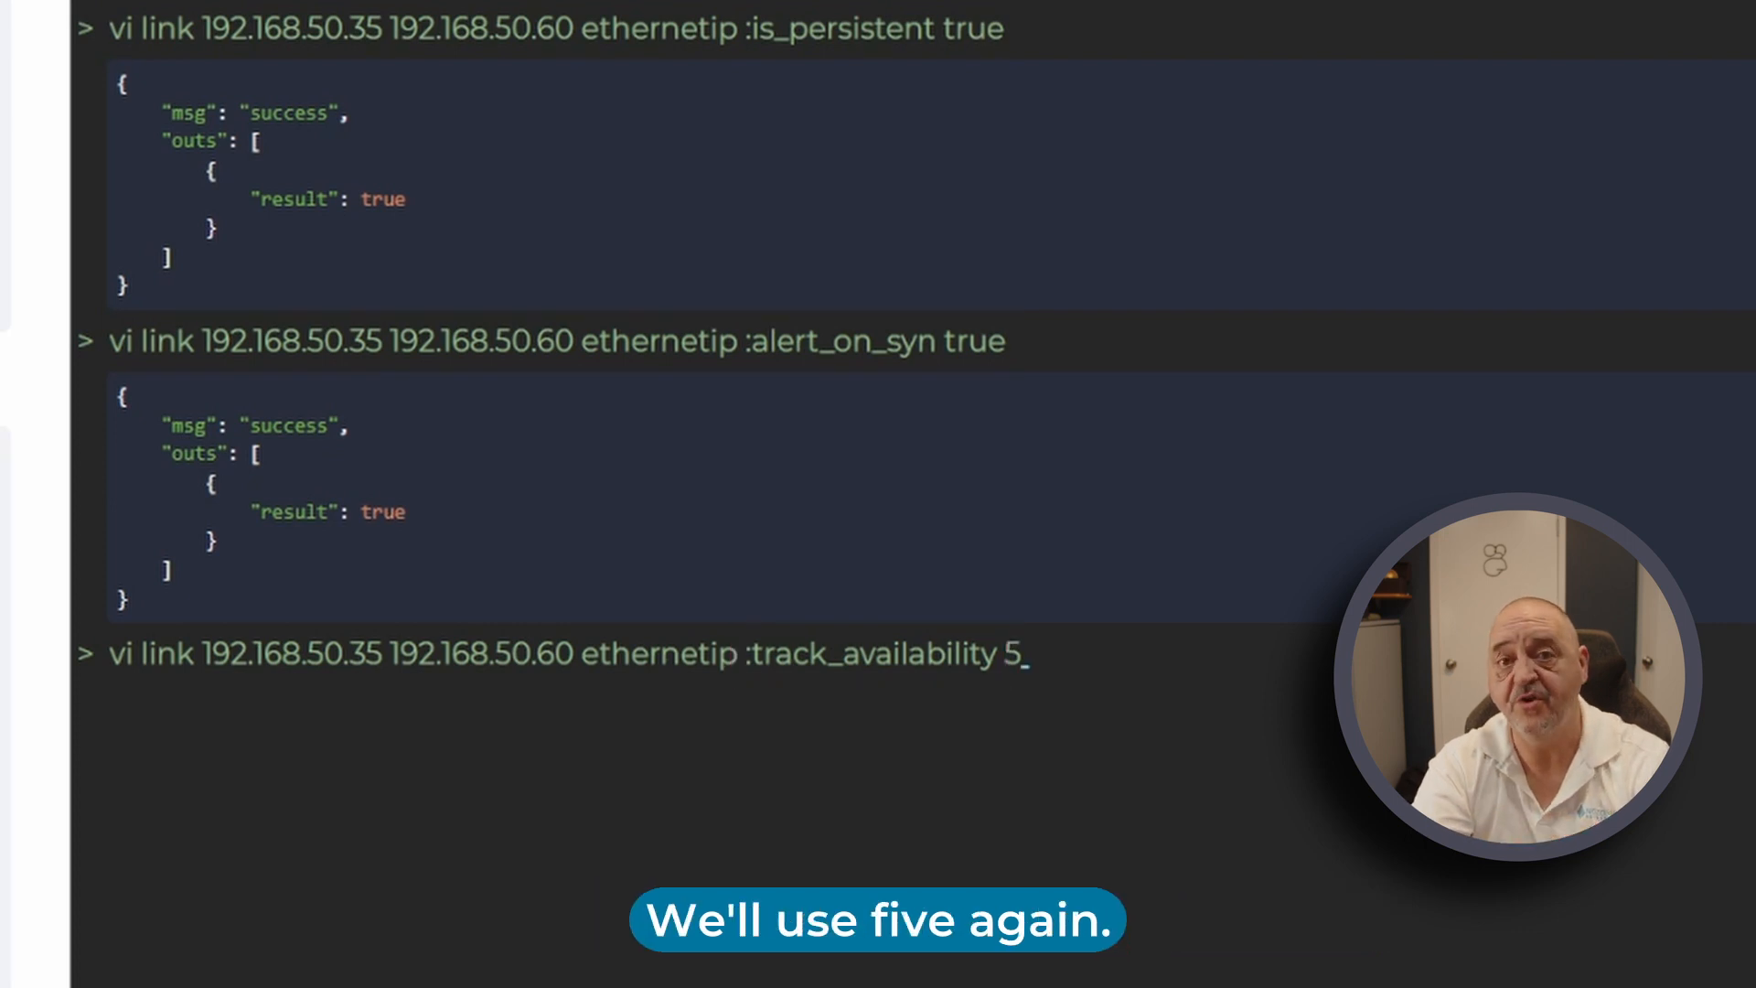
key(Return)
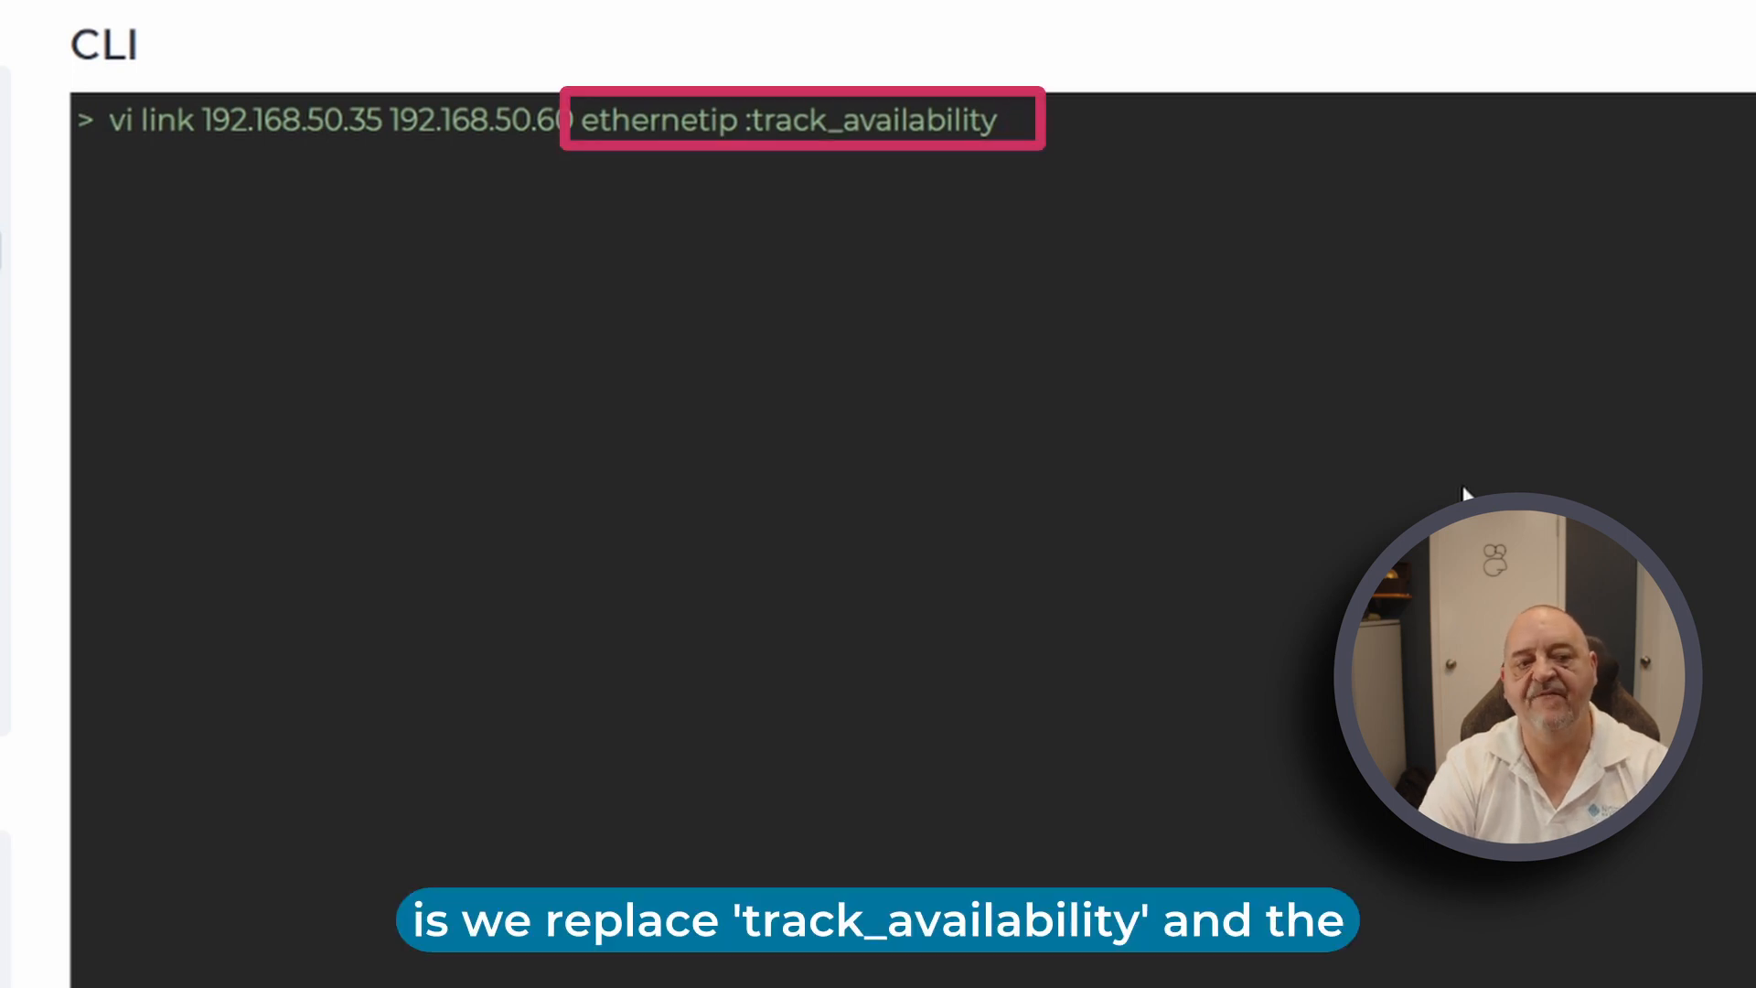
Replace the track_availability part of the recalled command with delete and run "vi link 192.168.50.35 192.168.50.60 ethernetip :delete".
key(BackSpace)
key(BackSpace)
key(BackSpace)
key(BackSpace)
key(BackSpace)
key(BackSpace)
key(BackSpace)
key(BackSpace)
key(BackSpace)
key(BackSpace)
key(BackSpace)
key(BackSpace)
key(BackSpace)
key(BackSpace)
key(BackSpace)
key(BackSpace)
key(BackSpace)
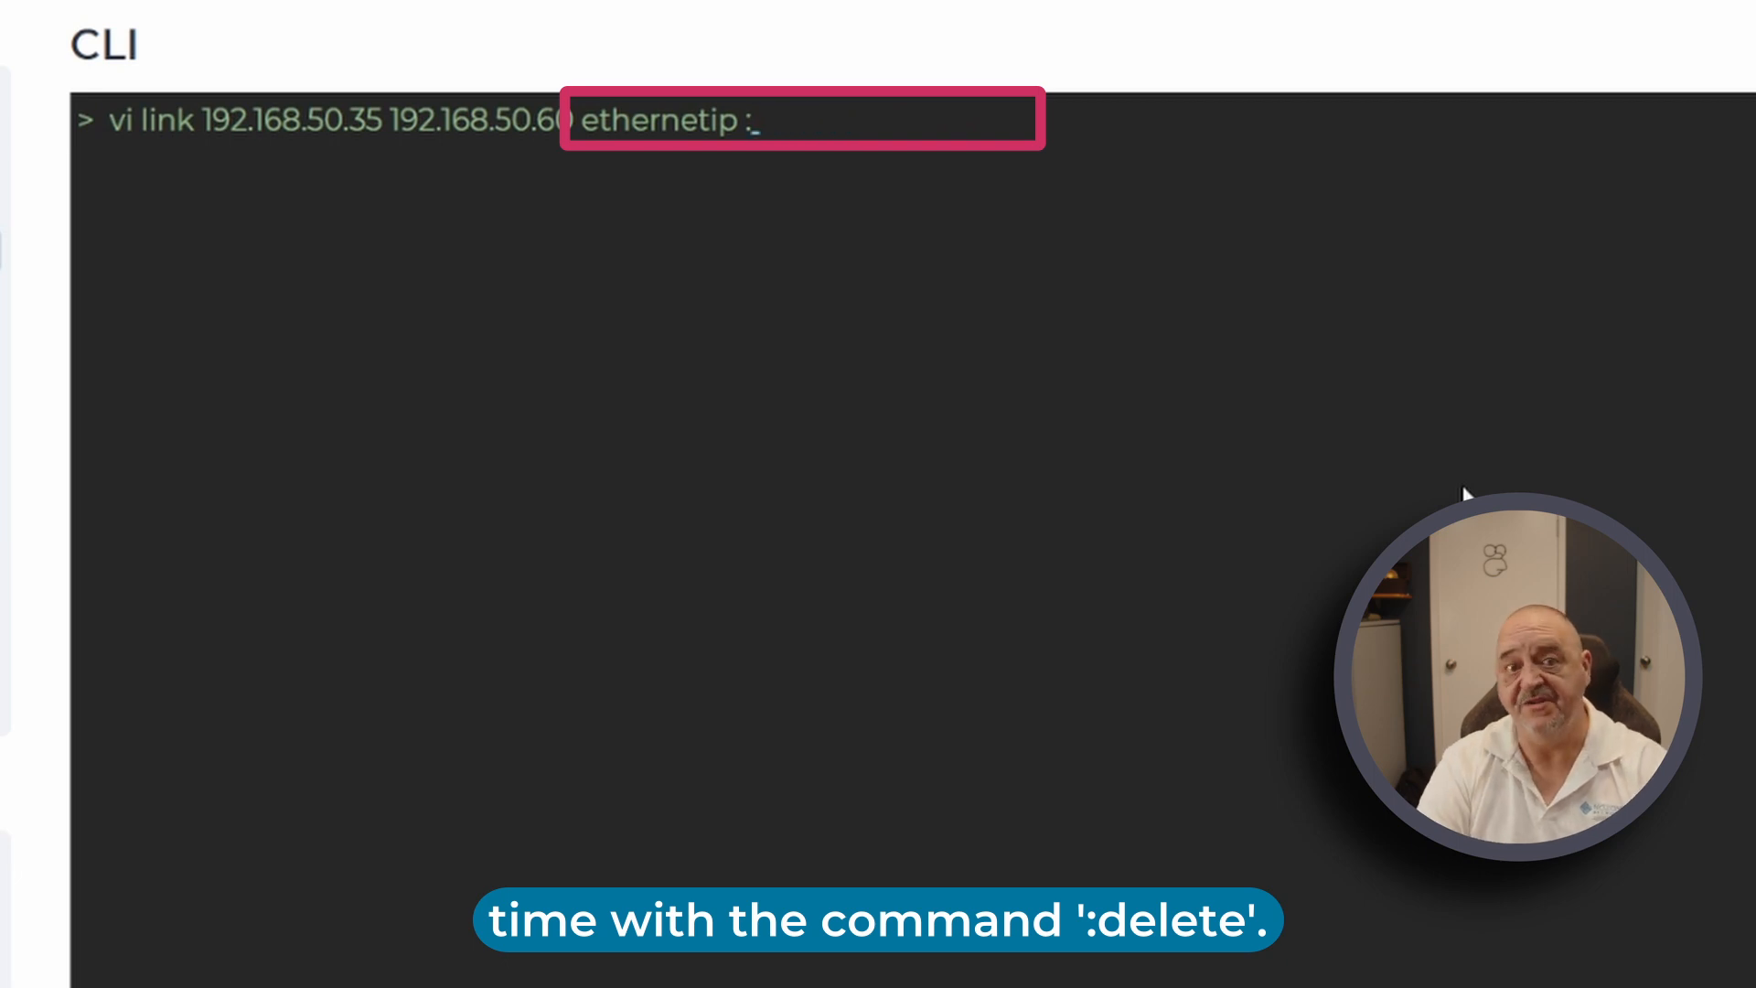
text(delete)
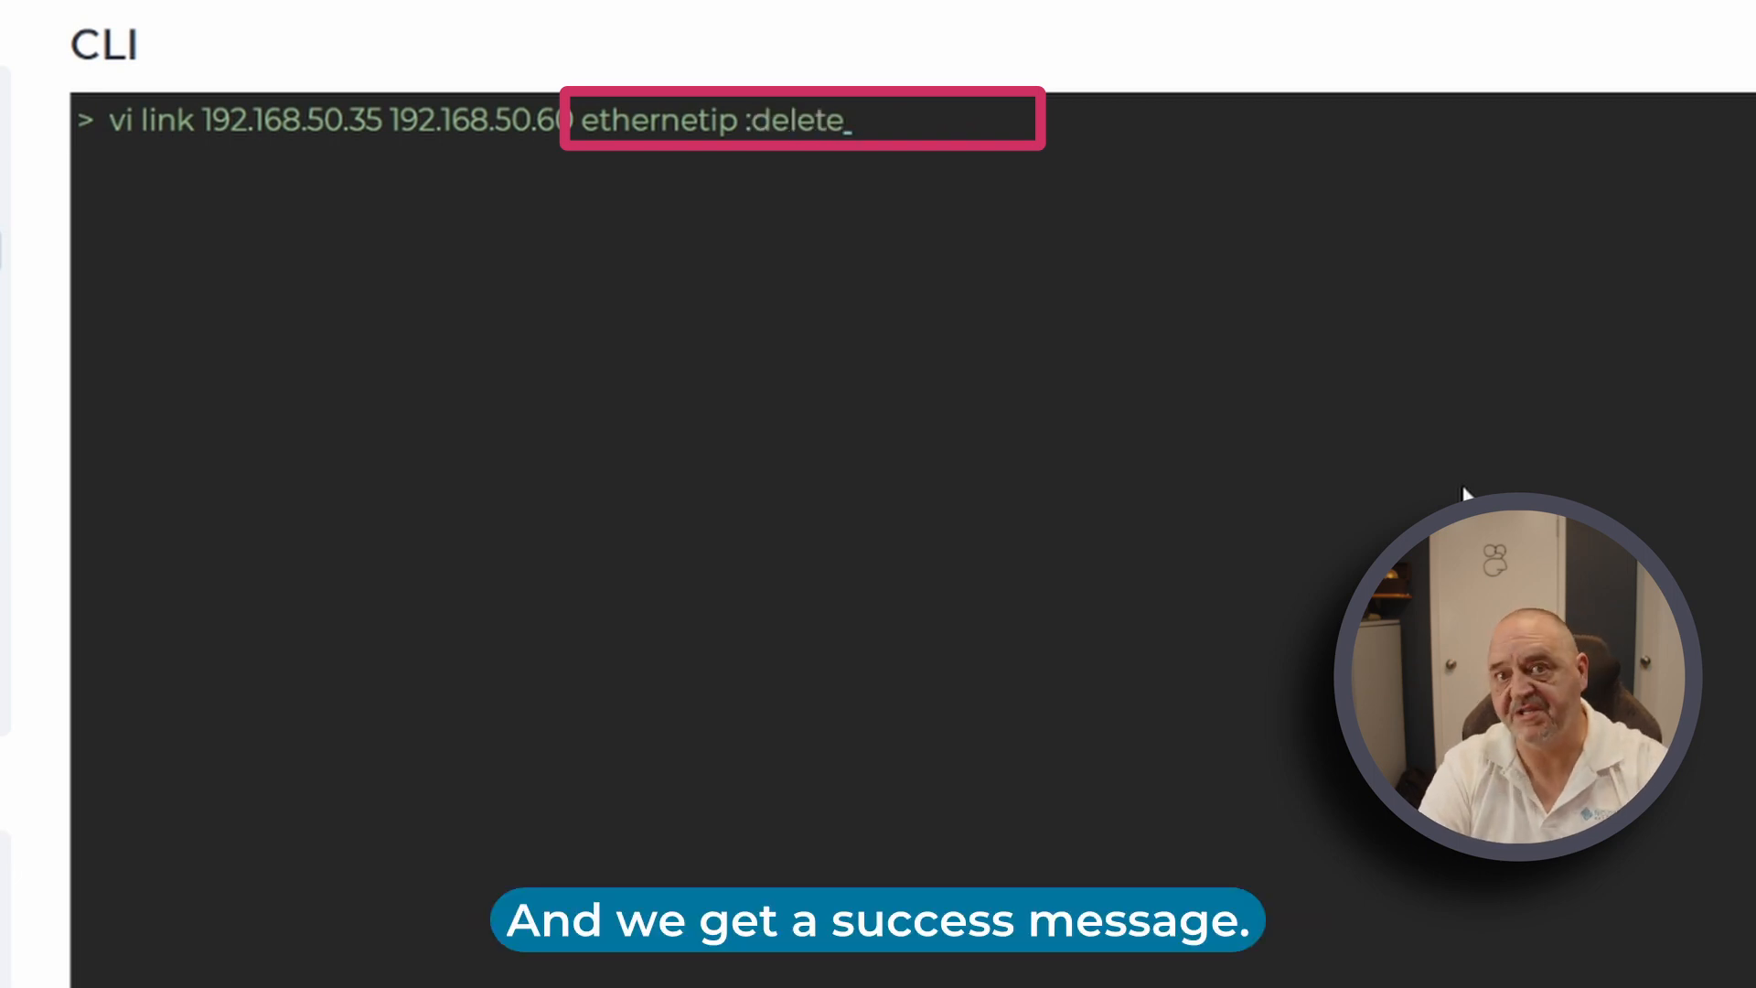
key(Return)
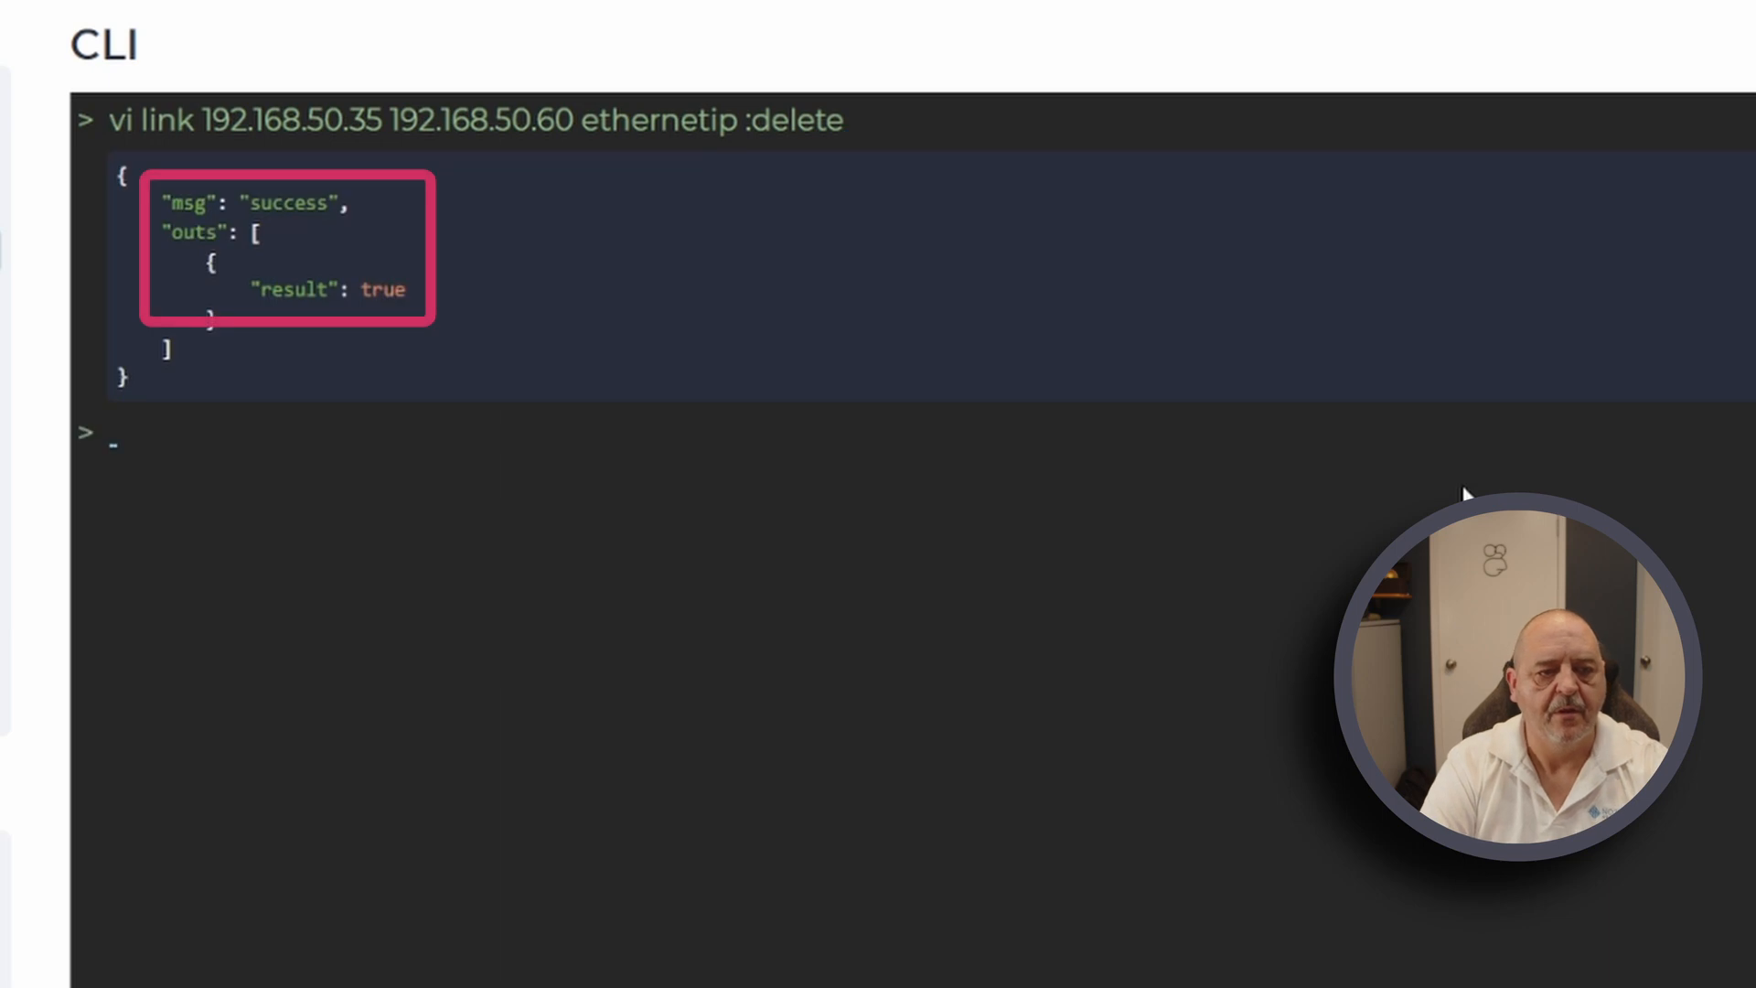
Recall the alert_on_syn command for the ethernetip link, change its value to false and run it.
key(Up)
key(Up)
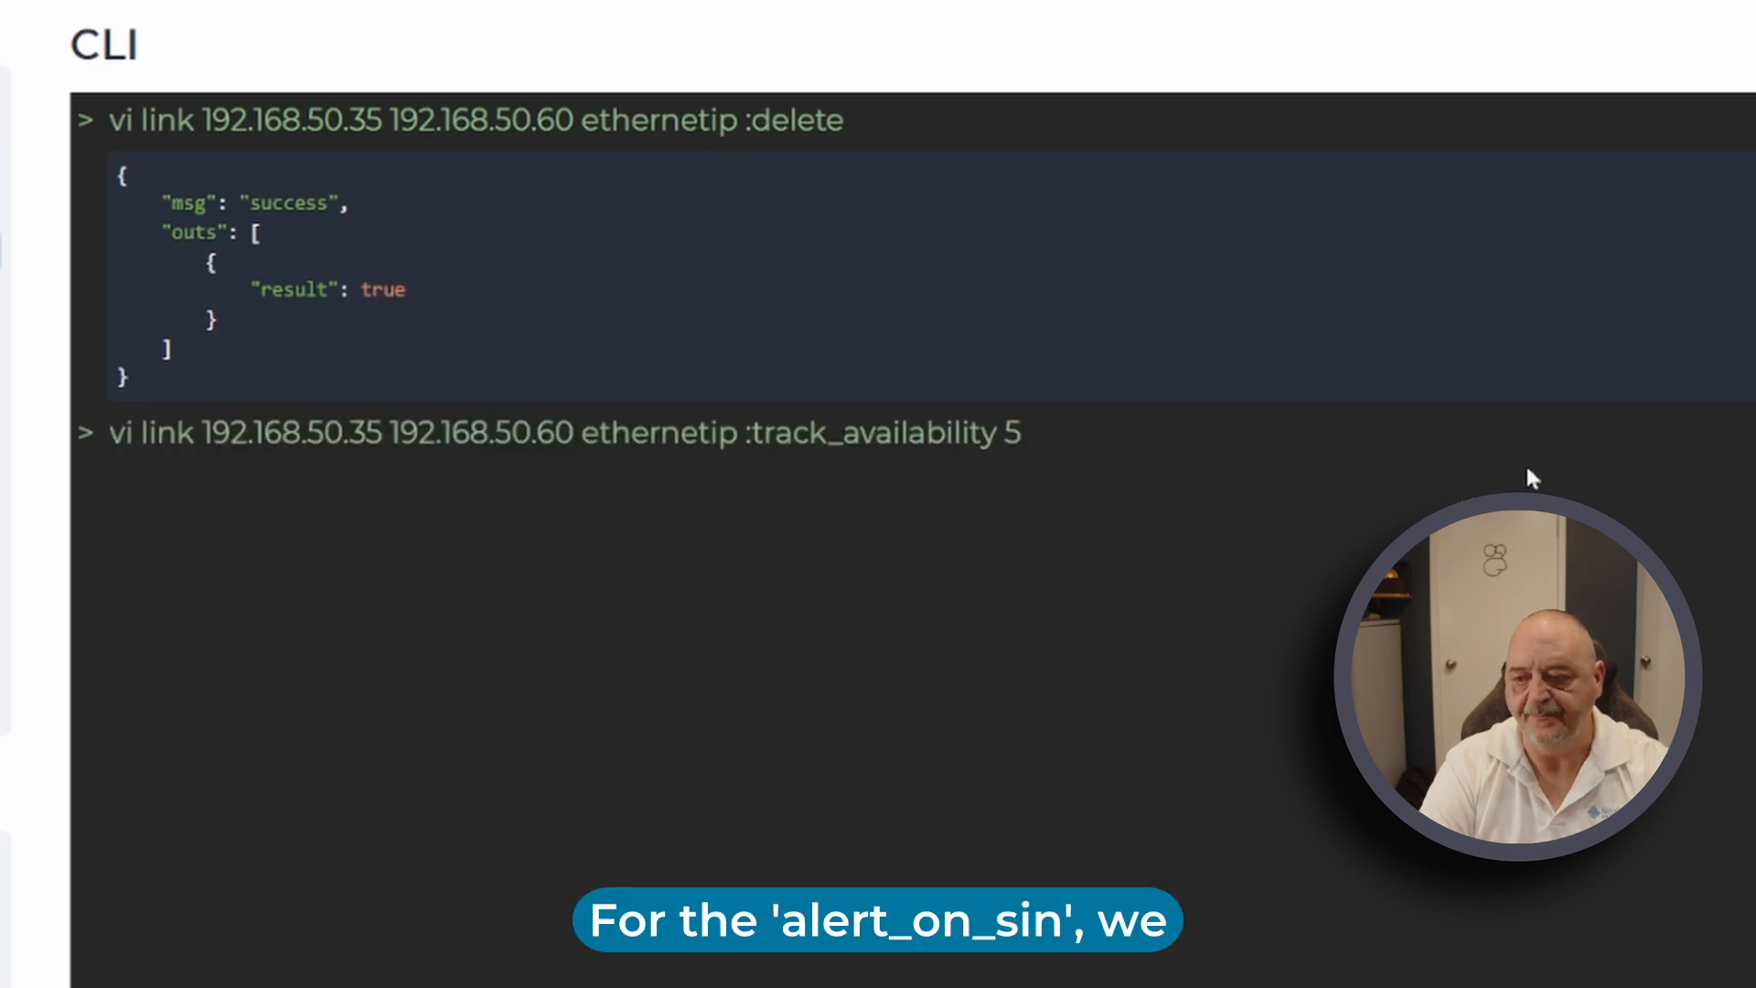
key(Up)
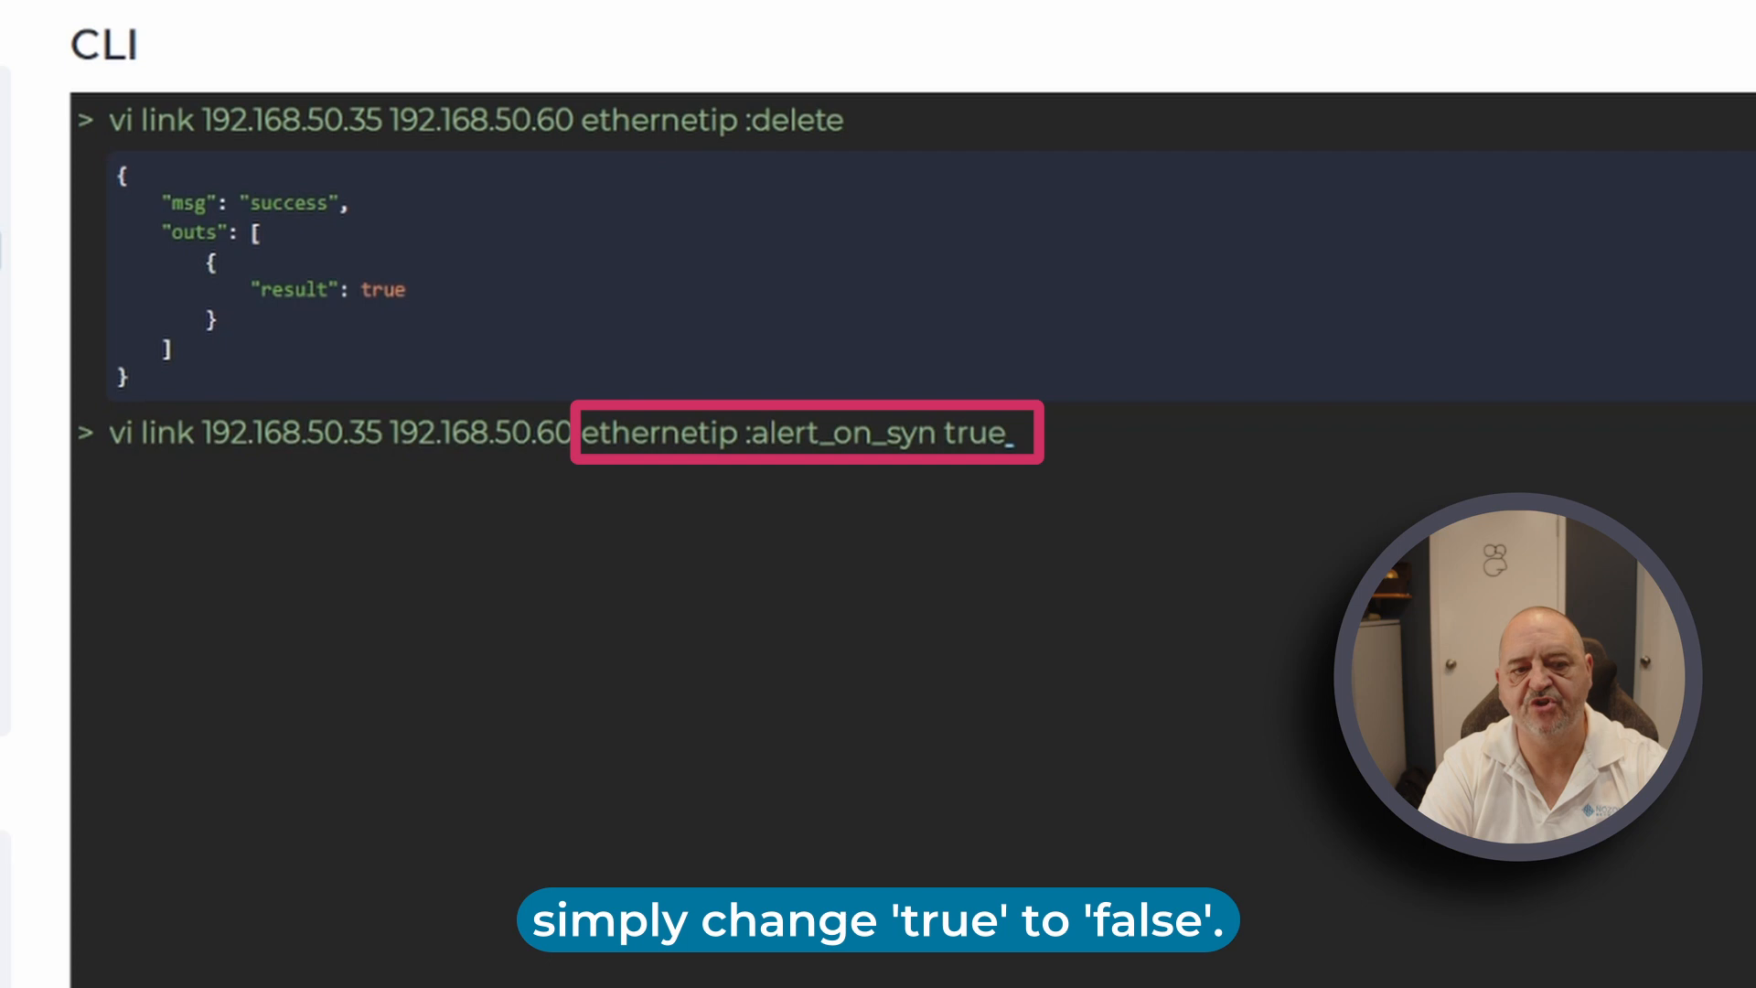
key(BackSpace)
key(BackSpace)
key(BackSpace)
key(BackSpace)
text(false)
key(Return)
Recall the is_persistent command for the ethernetip link, set its value to false and run it.
key(Up)
key(Up)
key(Up)
key(Up)
key(Up)
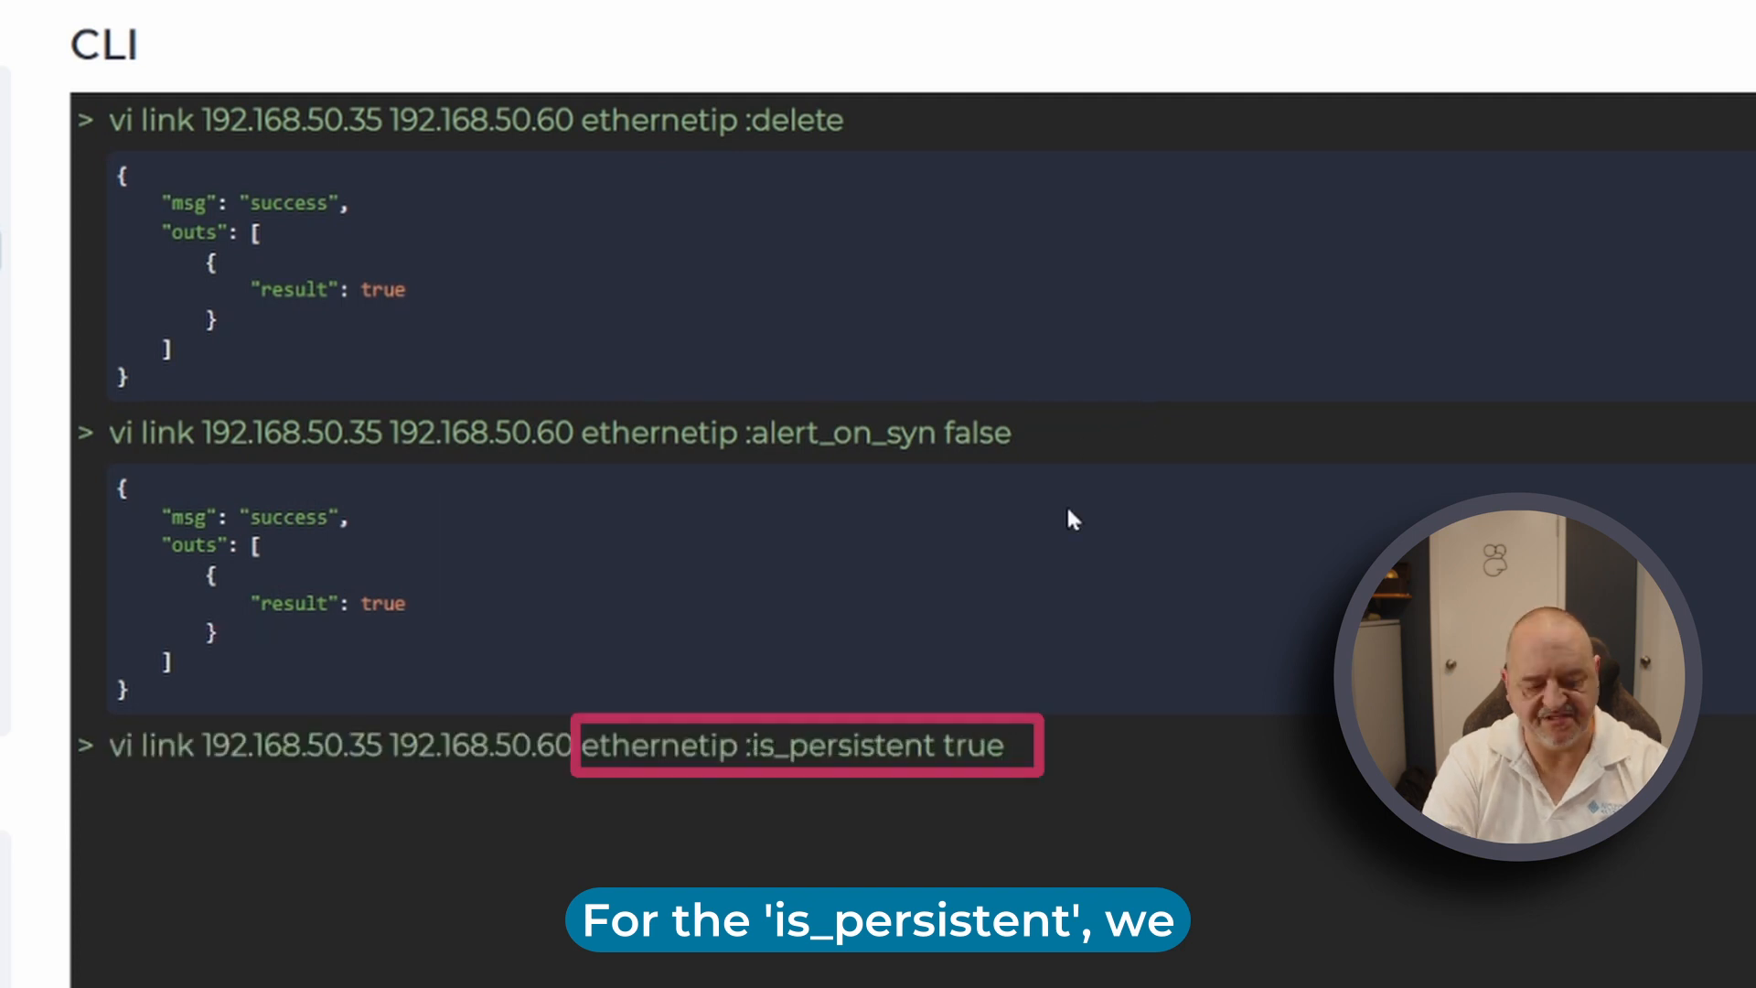
key(BackSpace)
key(BackSpace)
key(BackSpace)
key(BackSpace)
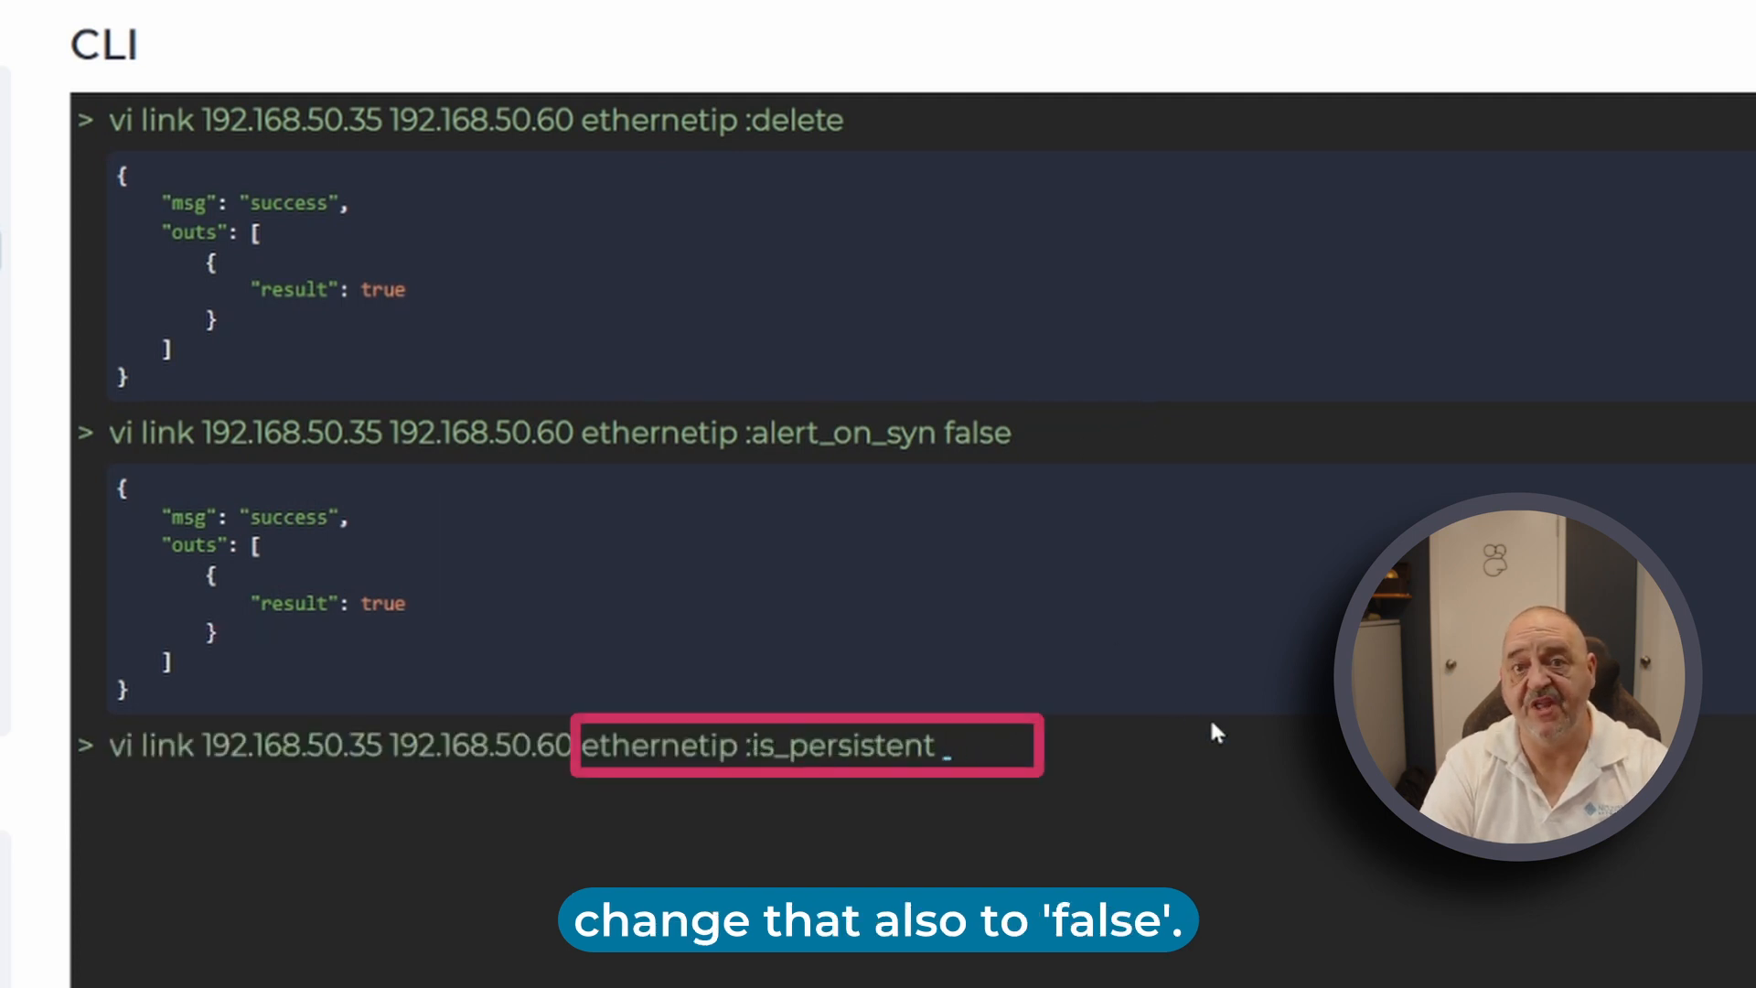
text(false)
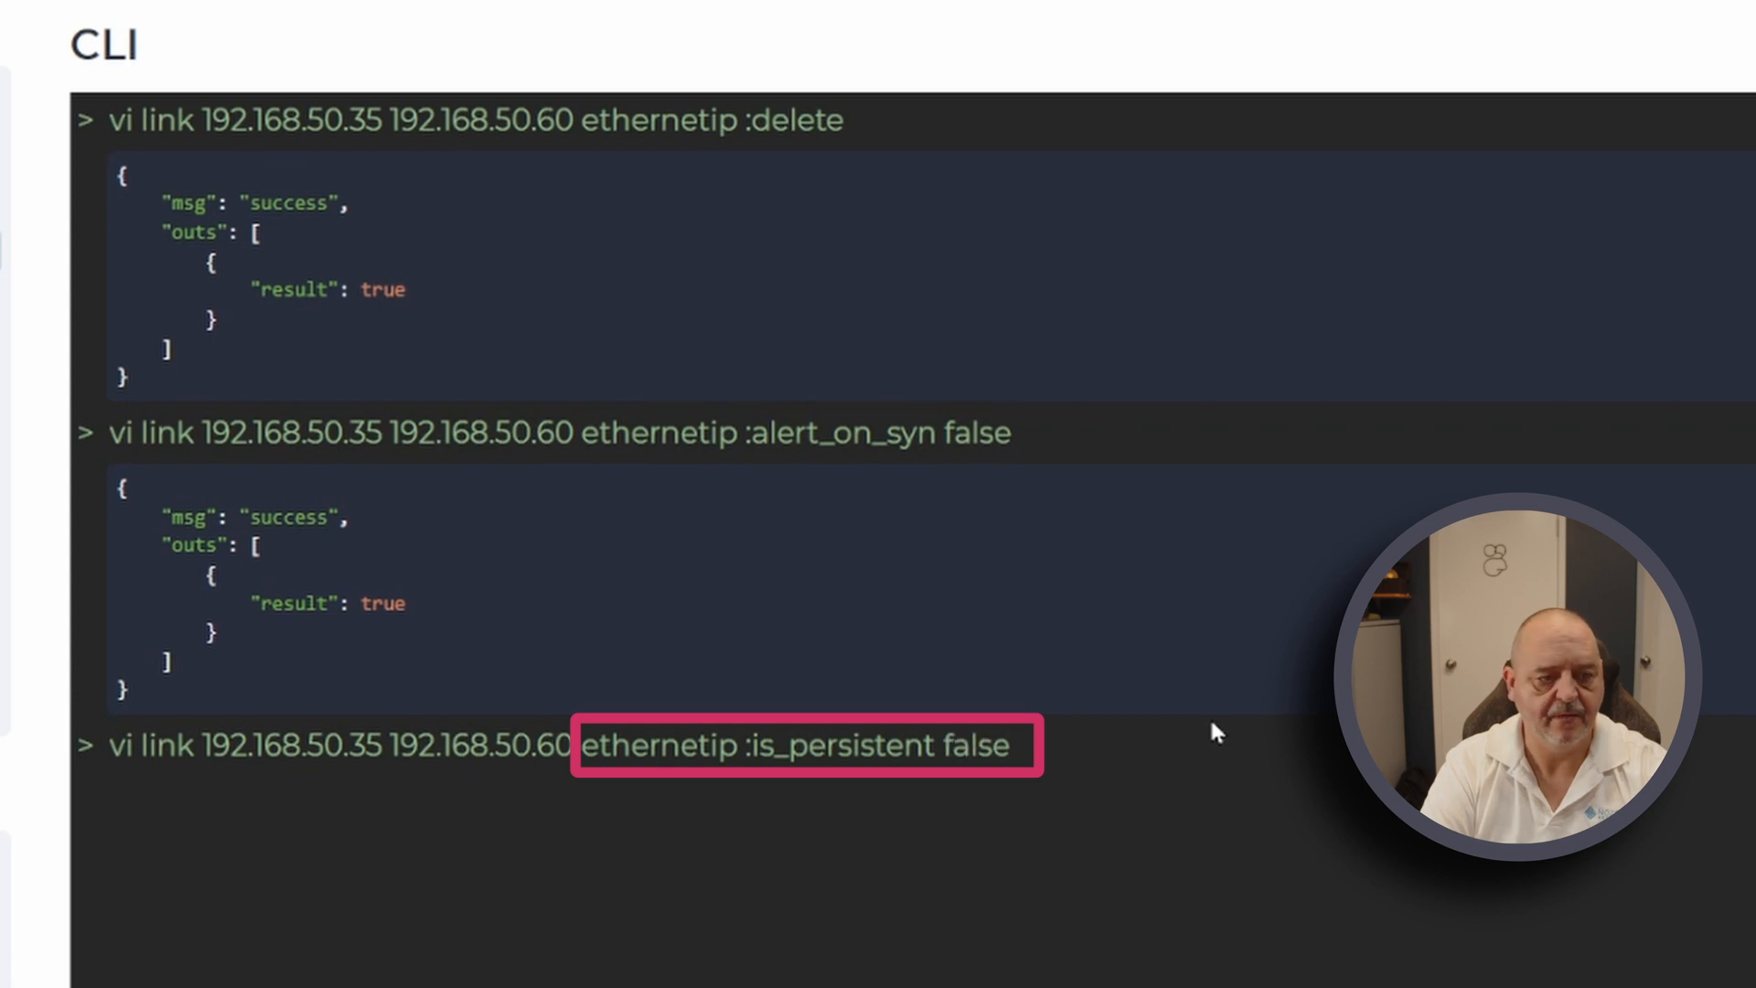
key(Return)
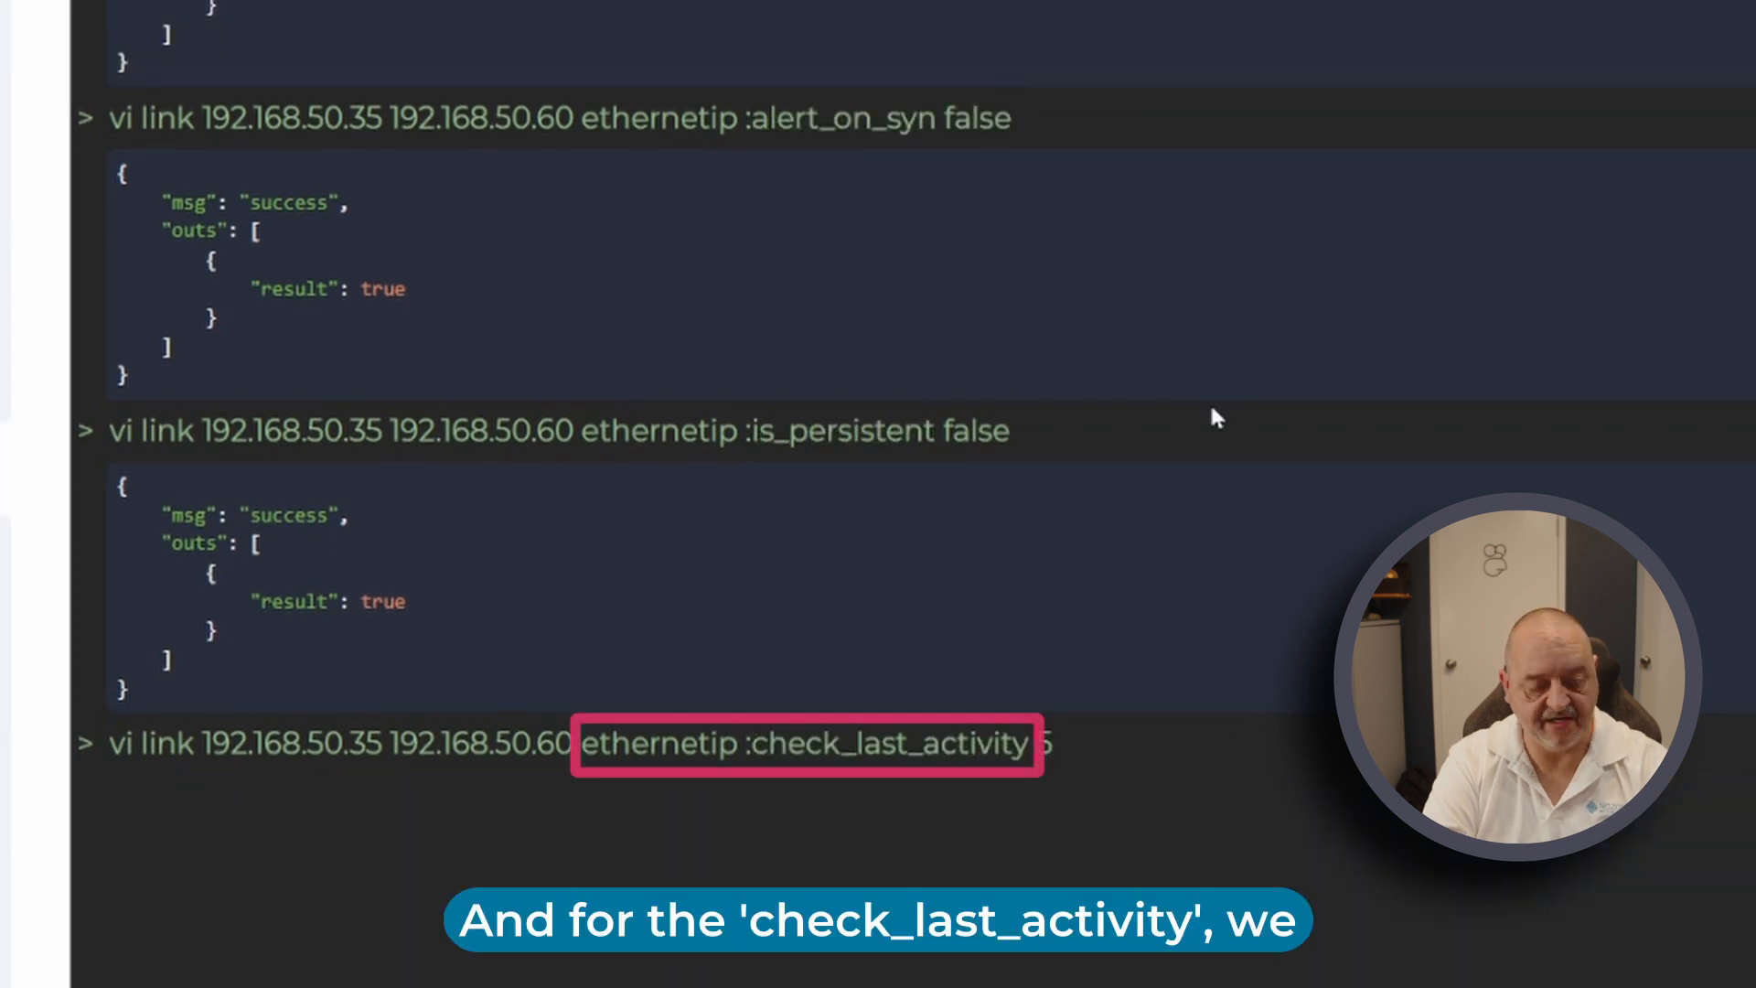
Replace check_last_activity and its value in the recalled ethernetip link command with delete and run it.
key(BackSpace)
key(BackSpace)
key(BackSpace)
key(BackSpace)
key(BackSpace)
key(BackSpace)
key(BackSpace)
key(BackSpace)
key(BackSpace)
key(BackSpace)
key(BackSpace)
key(BackSpace)
key(BackSpace)
key(BackSpace)
key(BackSpace)
key(BackSpace)
key(BackSpace)
key(BackSpace)
key(BackSpace)
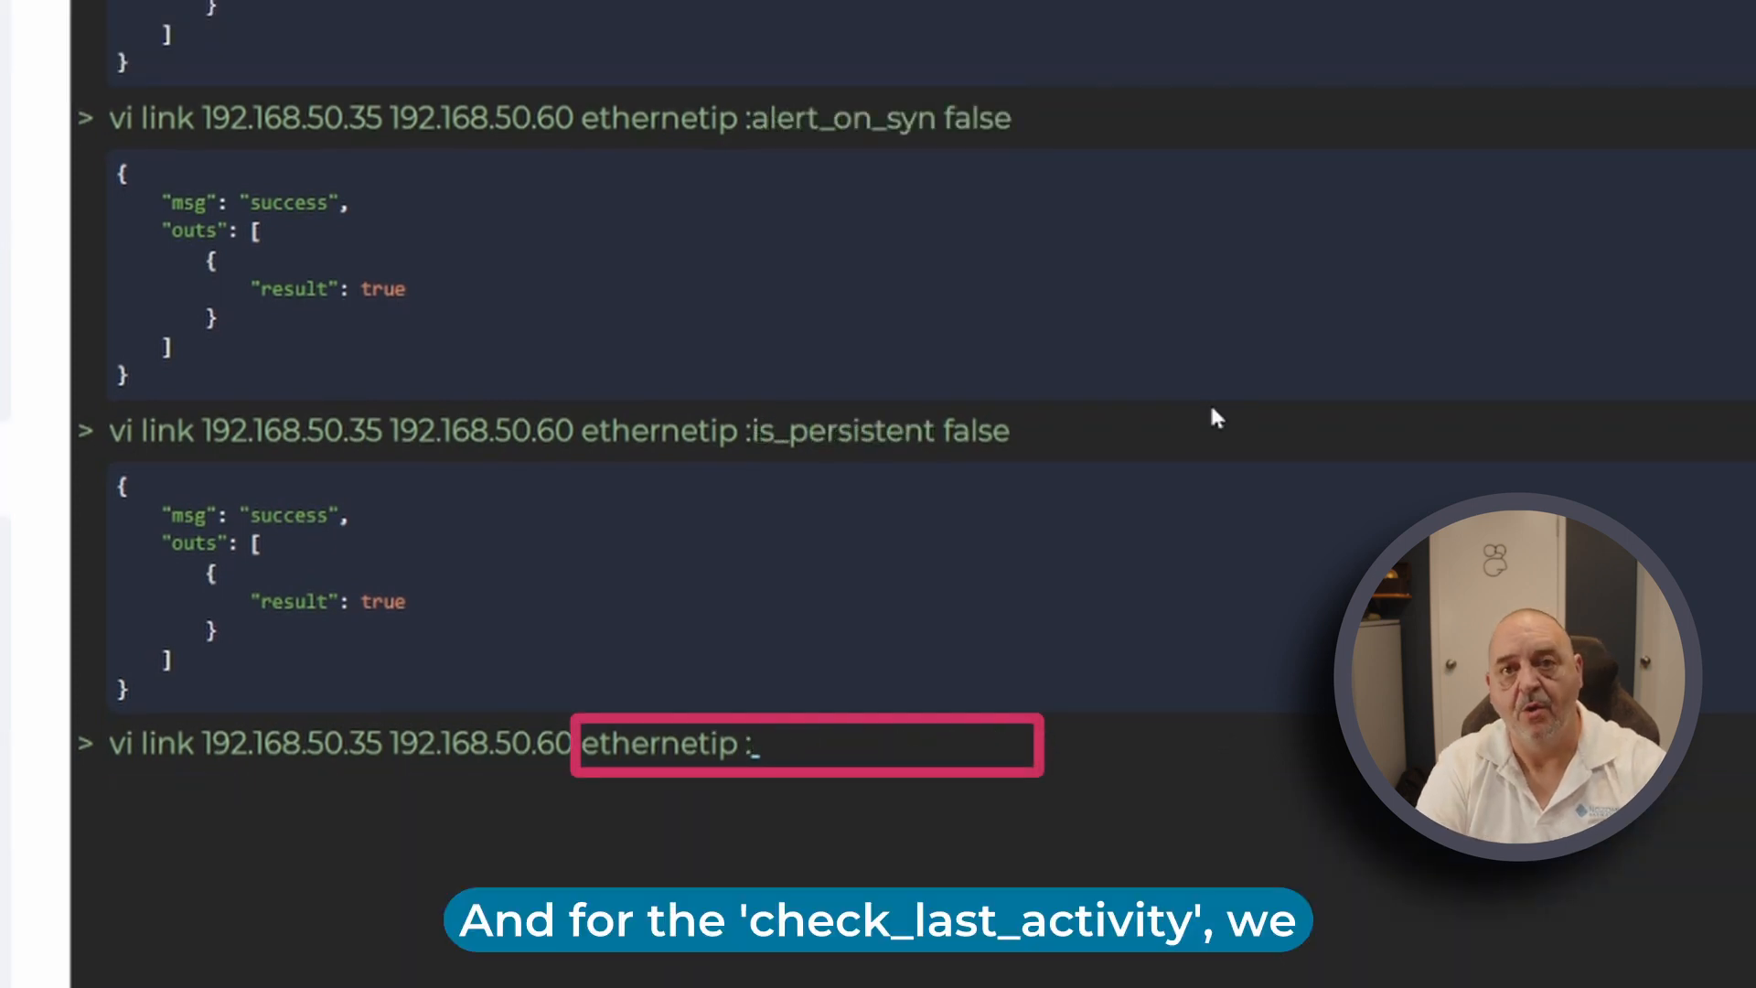
text(delete)
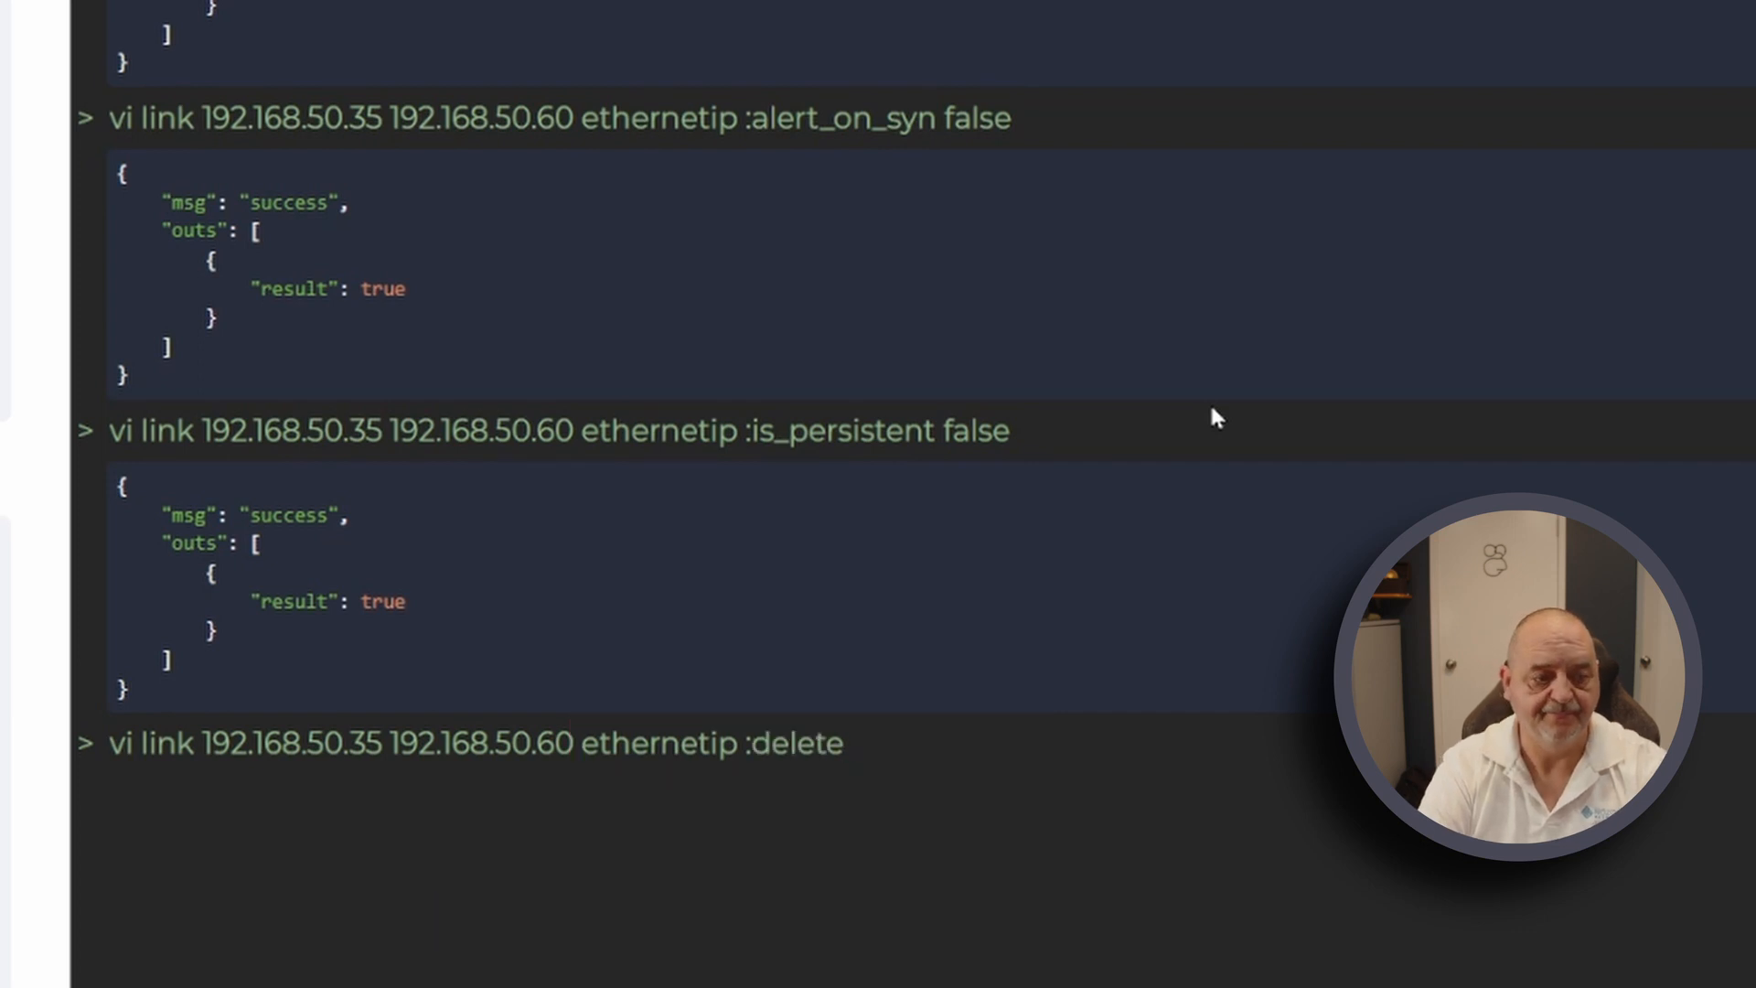
key(Return)
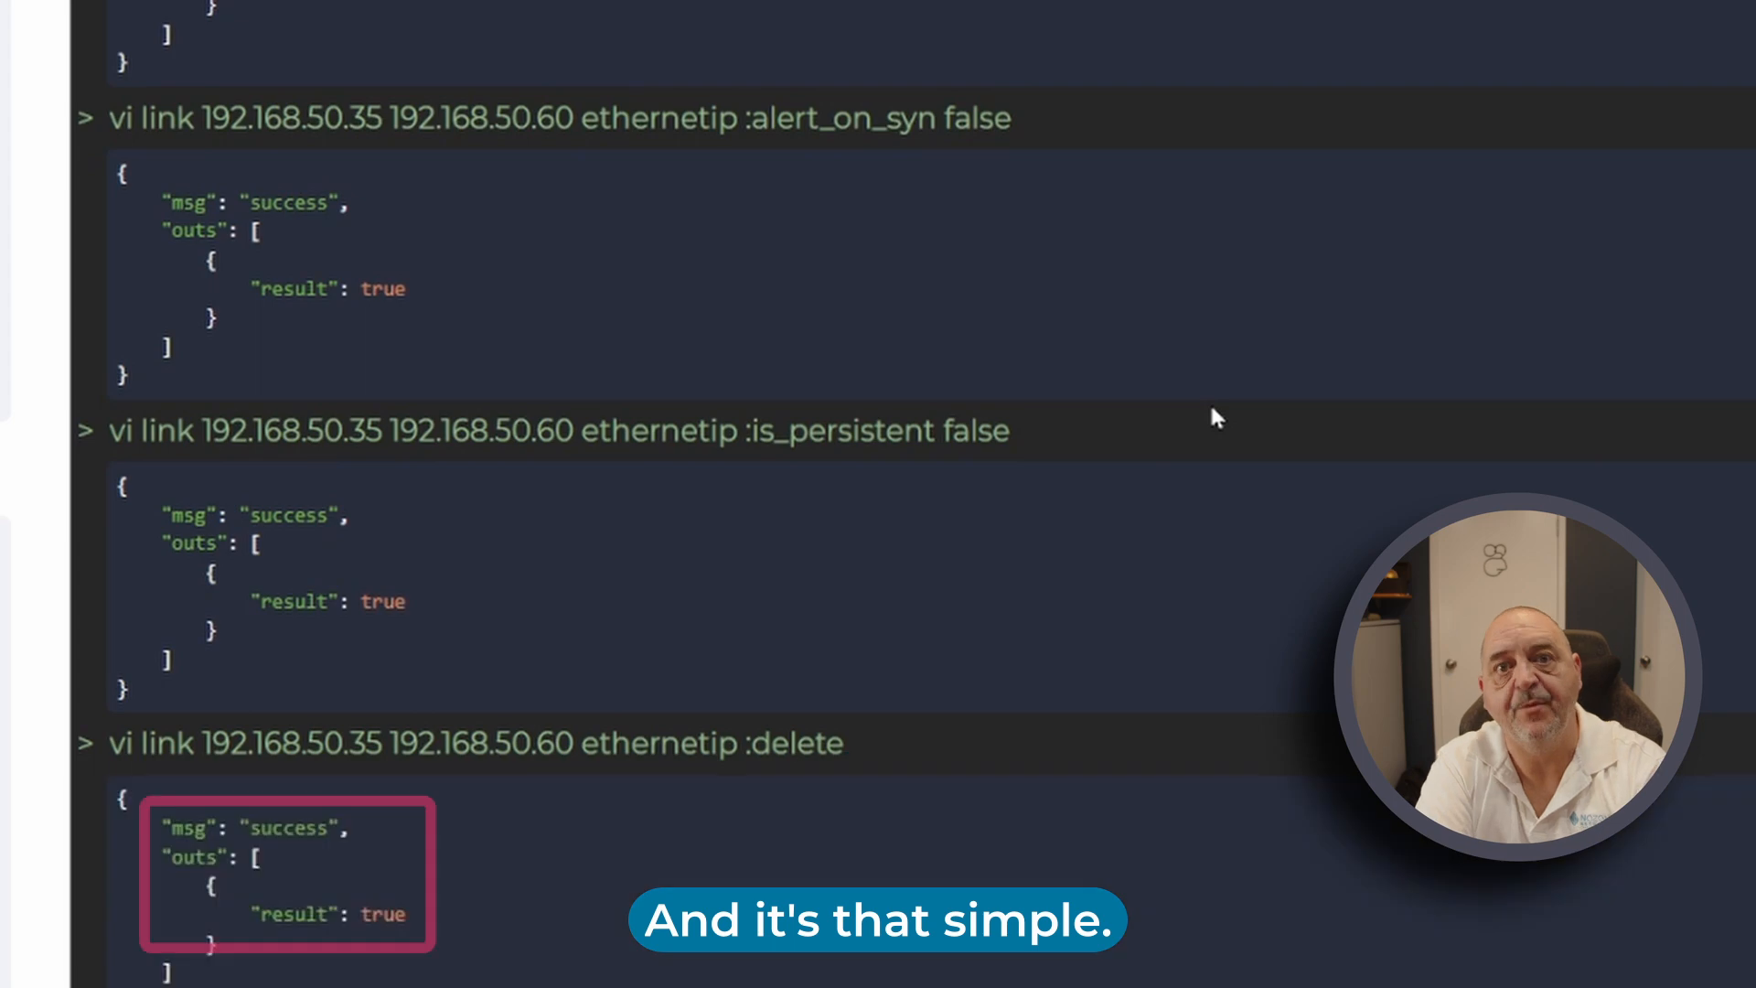